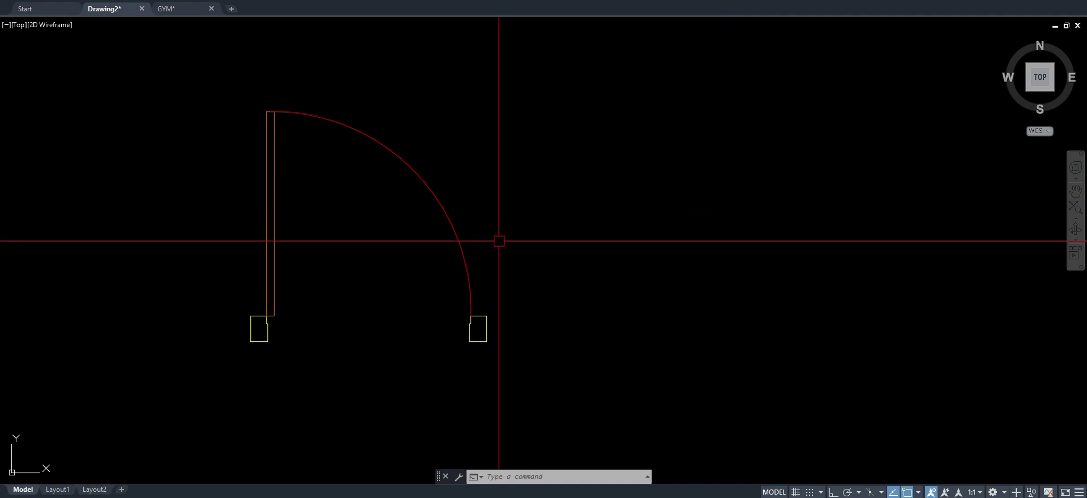
Pan the view to centre the door symbol in the drawing area.
middle_drag(565, 238, 564, 204)
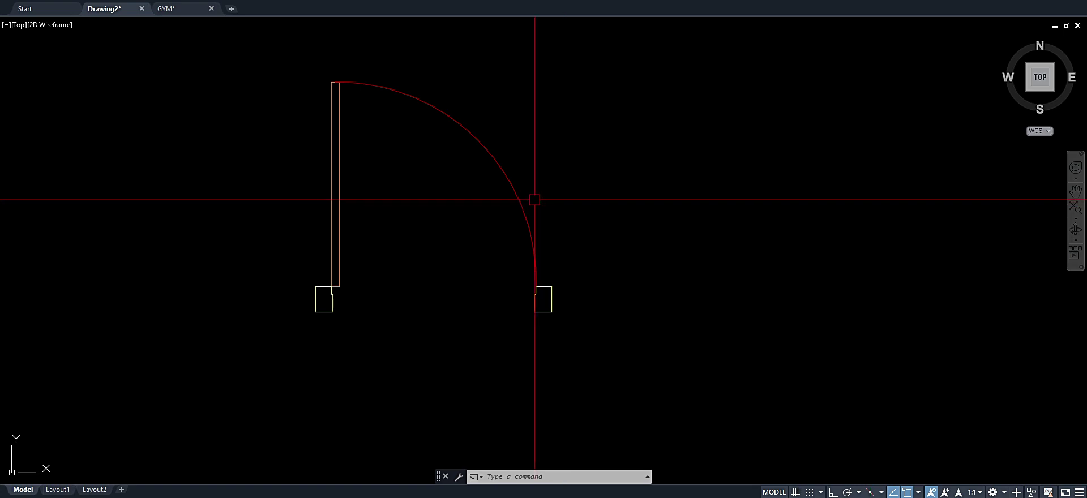
mouse_move(542, 189)
middle_down()
mouse_move(545, 171)
mouse_move(566, 172)
middle_up()
middle_drag(631, 258, 650, 242)
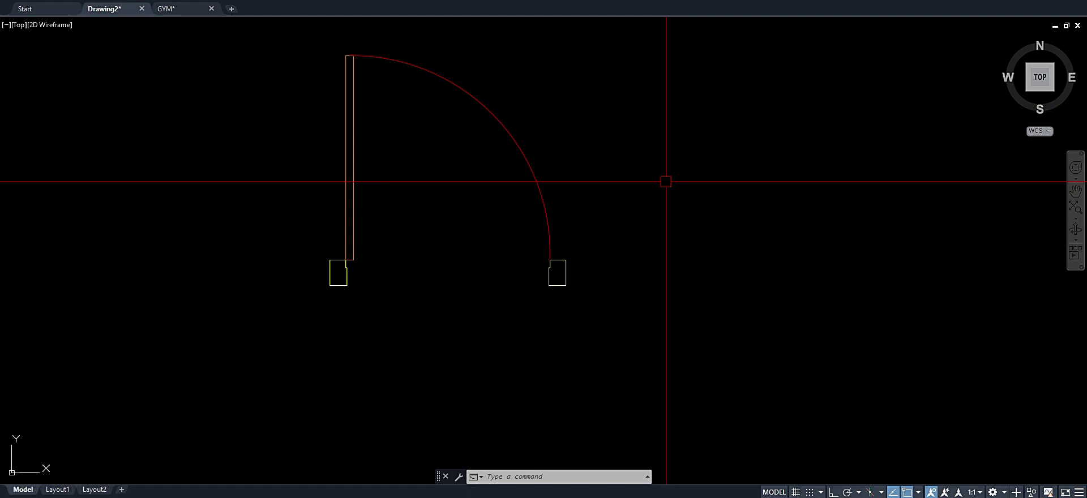
middle_drag(663, 176, 657, 204)
middle_drag(646, 241, 682, 224)
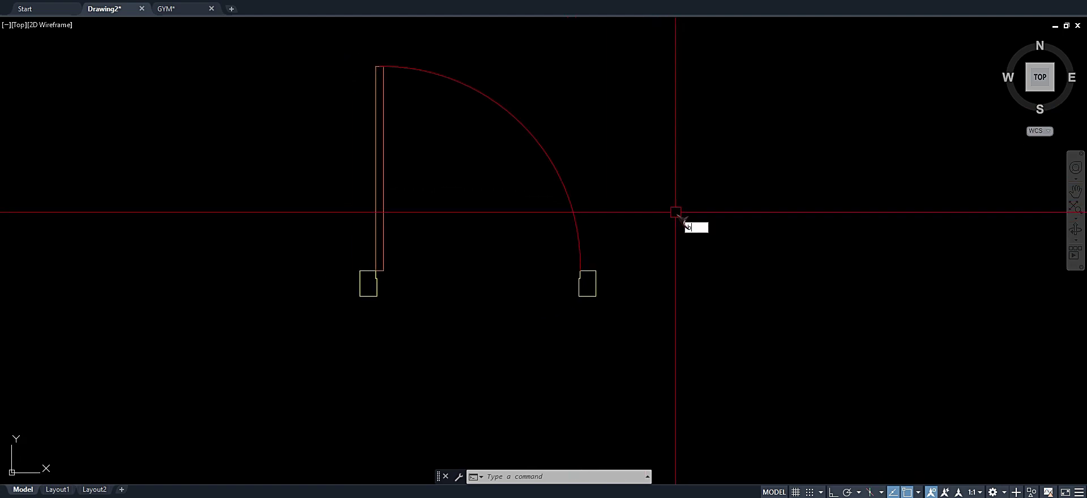
Define a block named 'door' from the leaf, swing arc and both jambs, base point 0,0,0.
key(Return)
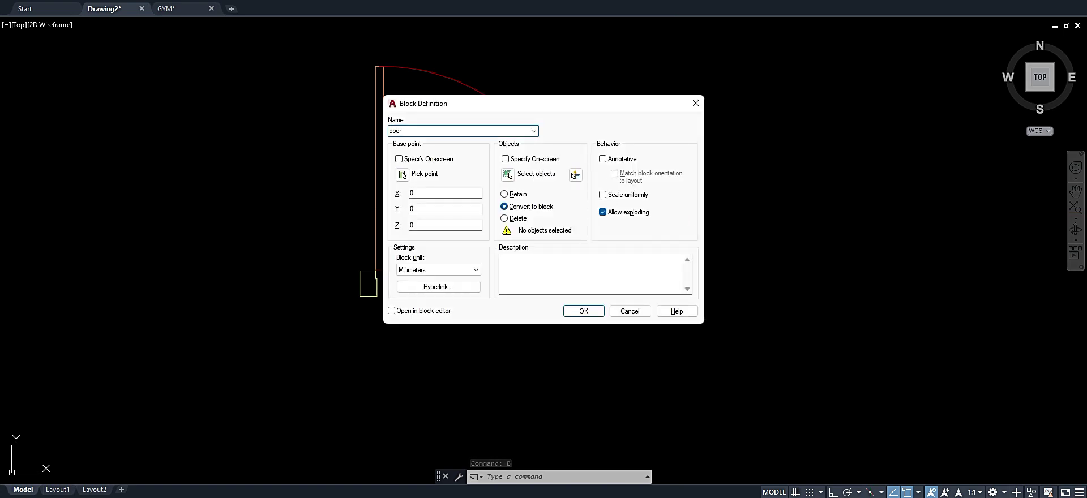
click(590, 314)
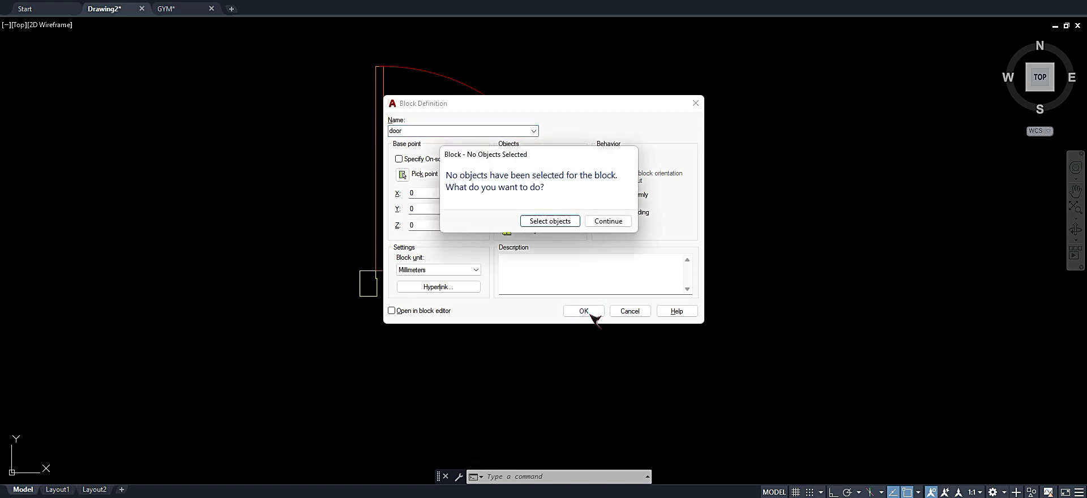
click(552, 221)
click(654, 329)
click(332, 50)
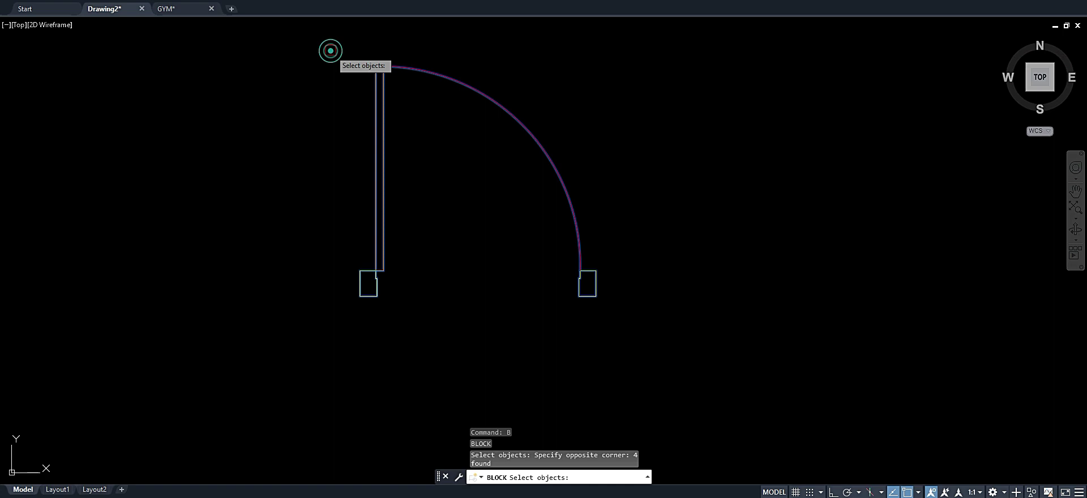
key(Return)
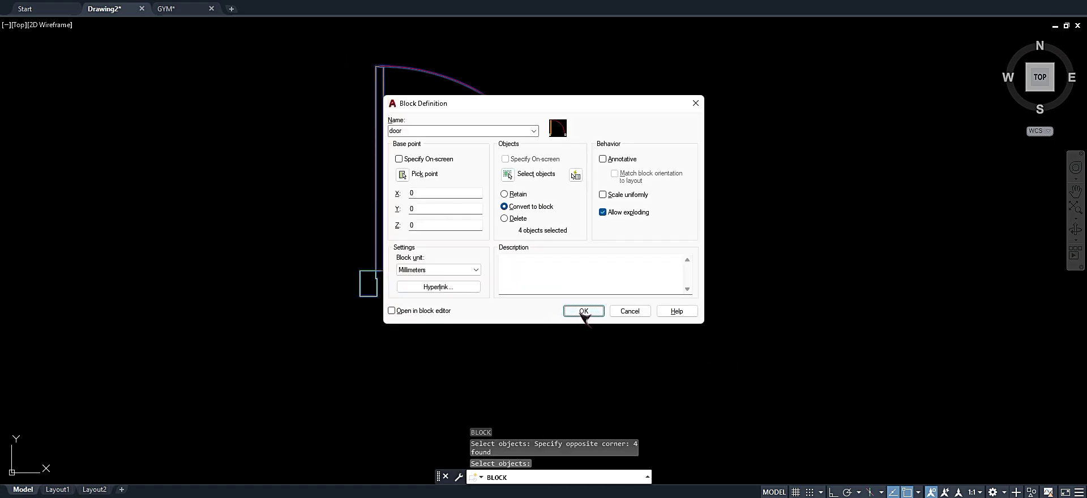
click(582, 310)
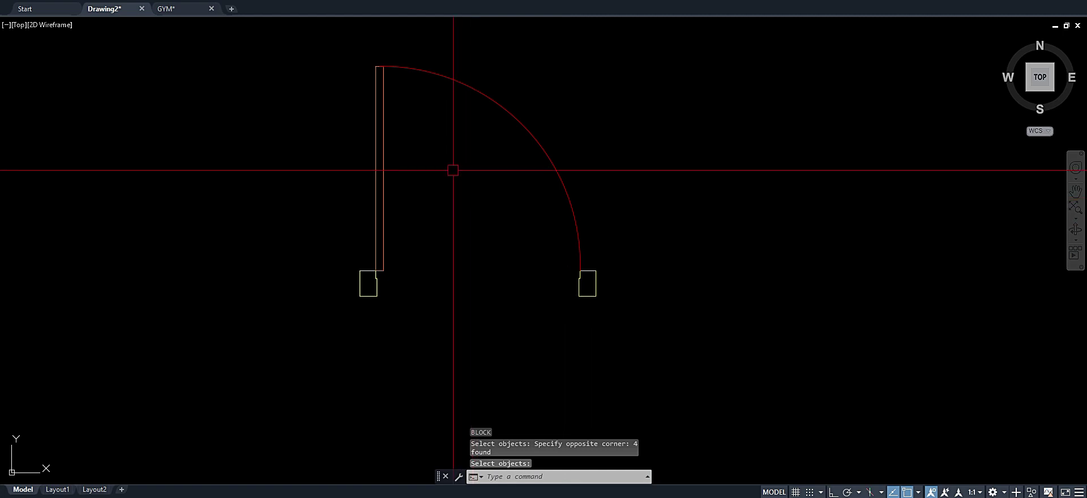
scroll(451, 170, up, 1)
middle_drag(454, 160, 460, 162)
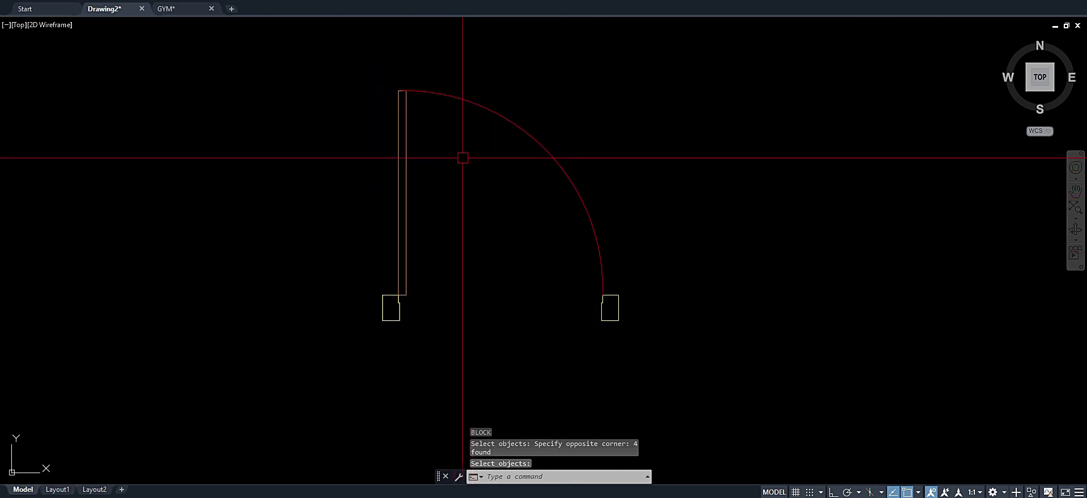
Open the door block in the Block Editor.
double_click(551, 155)
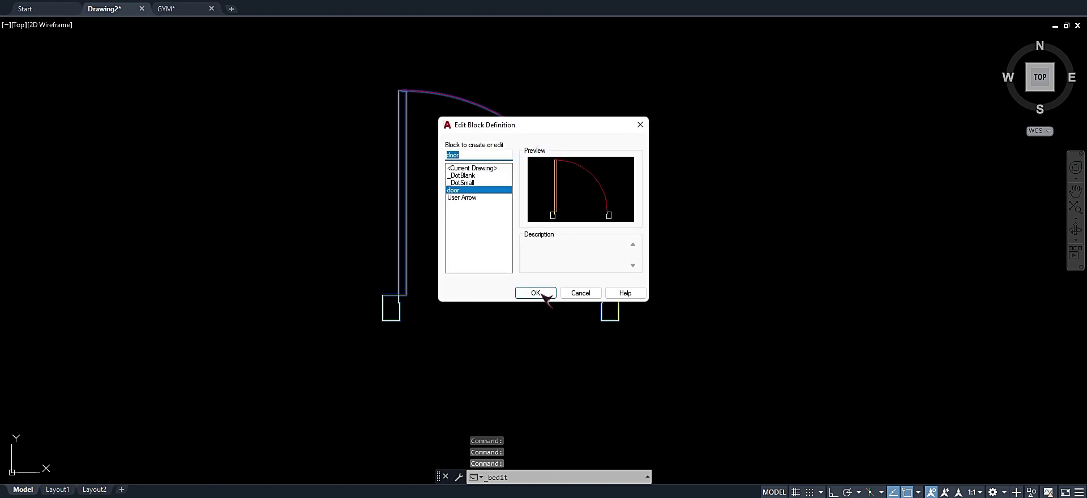
click(540, 293)
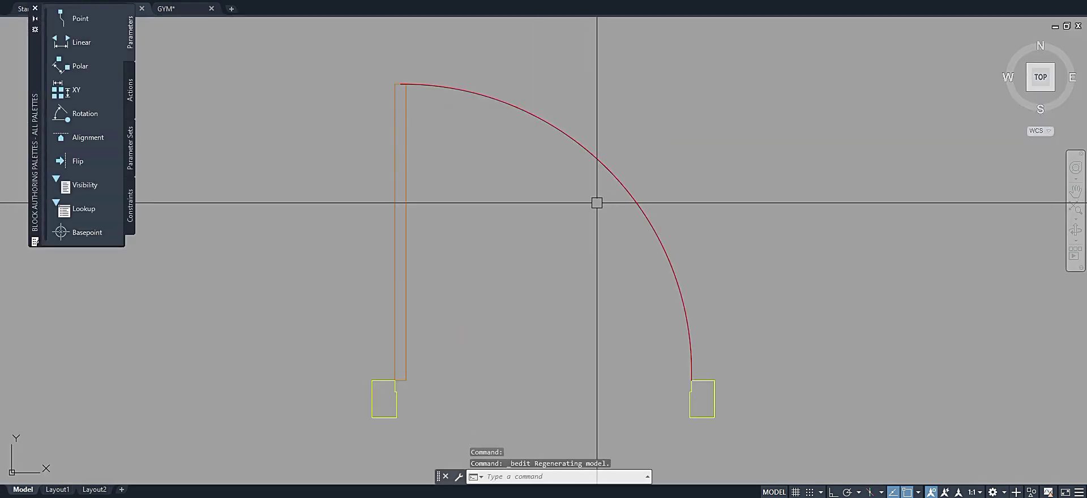
scroll(563, 110, down, 2)
scroll(473, 235, up, 2)
middle_drag(510, 233, 523, 232)
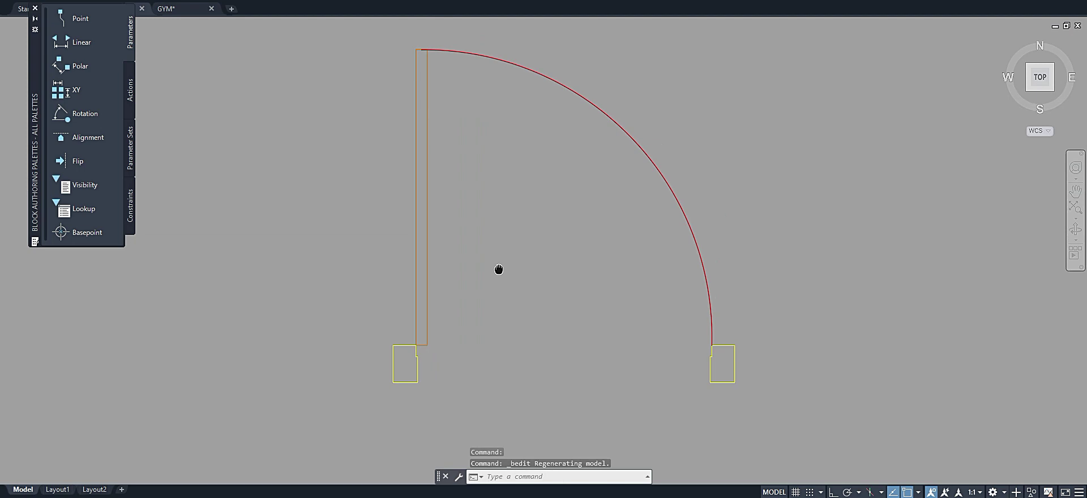
middle_drag(498, 269, 463, 270)
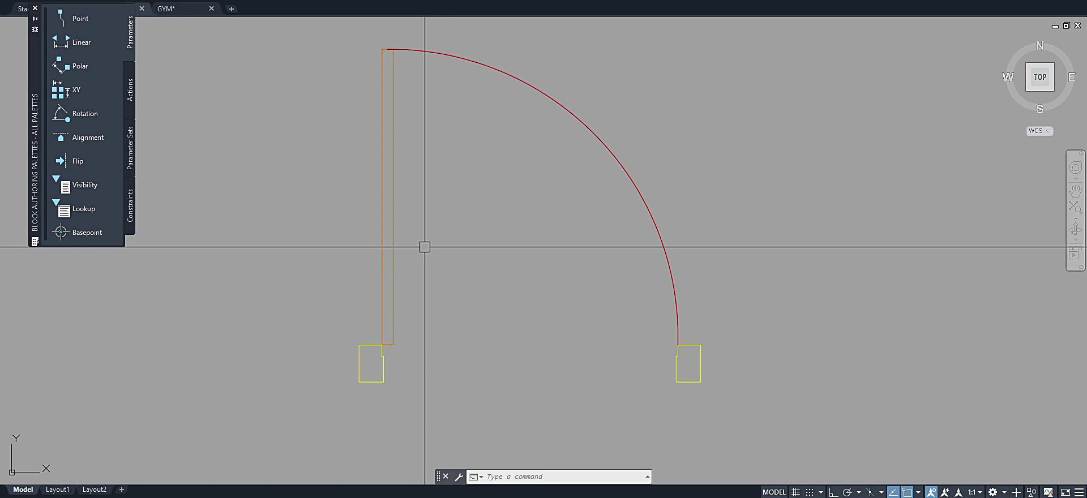
Draw a rectangle about 1386 by 150 from the left jamb's top-left to the right jamb's bottom-right.
text(REC)
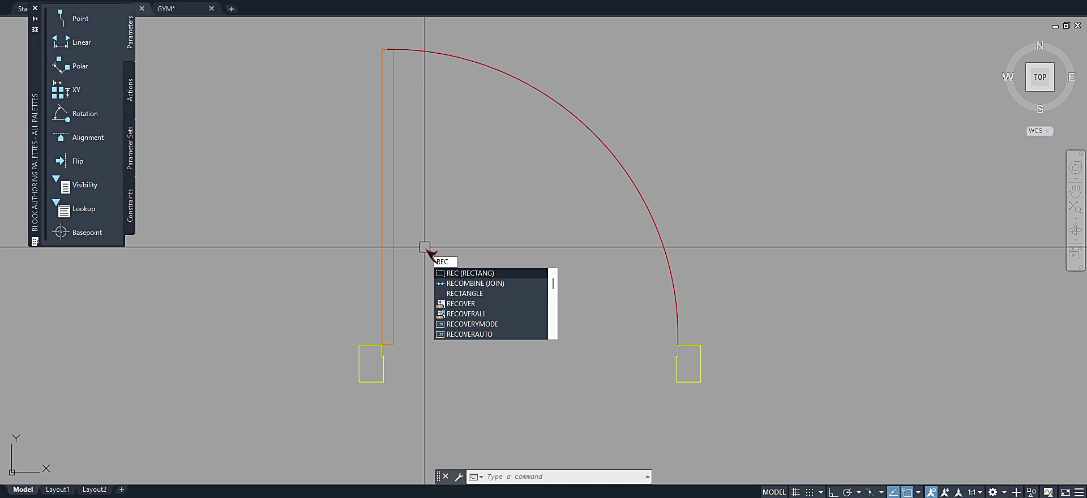
key(Return)
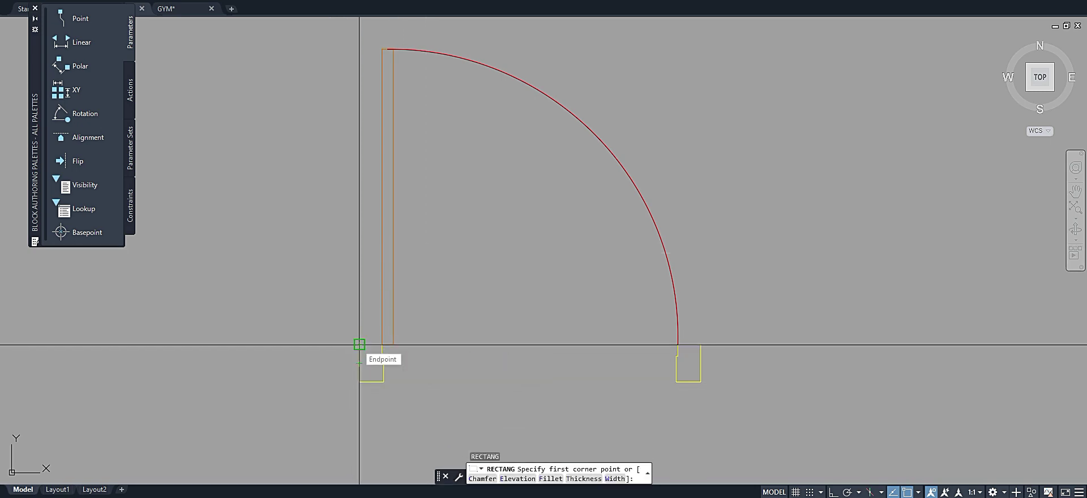
scroll(359, 344, up, 4)
scroll(313, 323, down, 2)
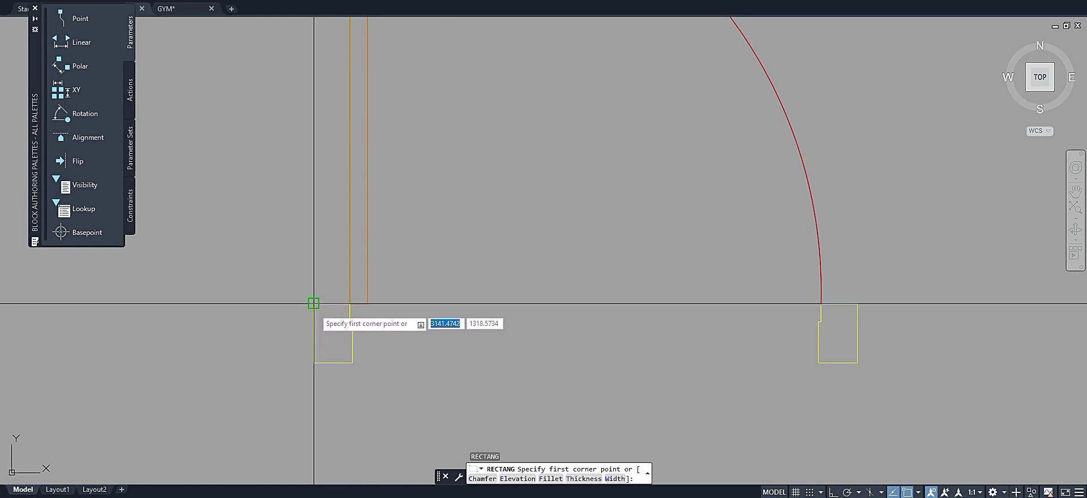
click(313, 304)
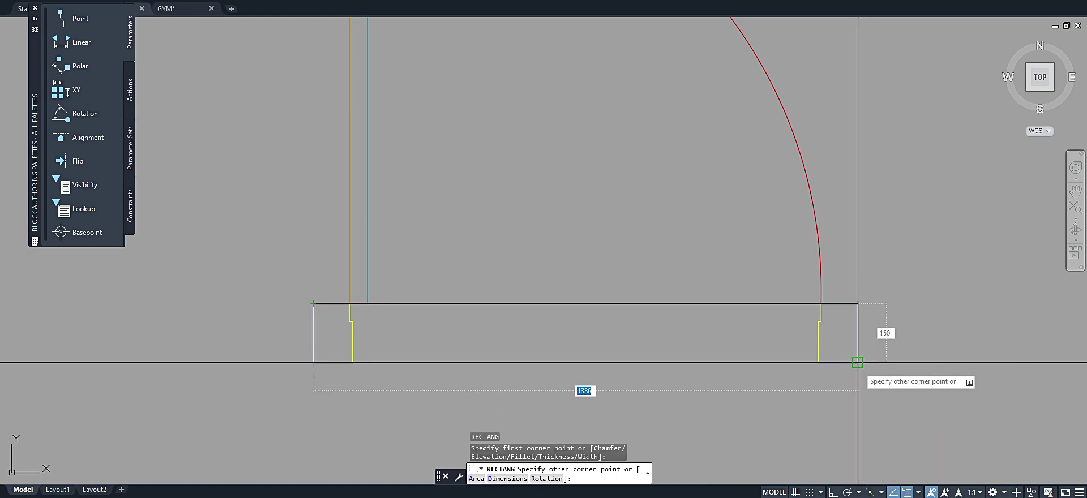
click(858, 363)
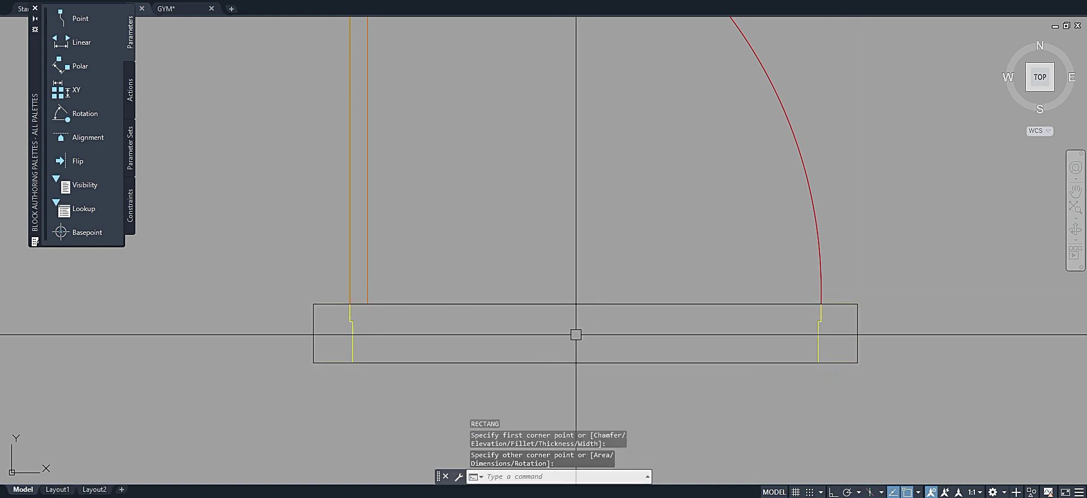
click(569, 305)
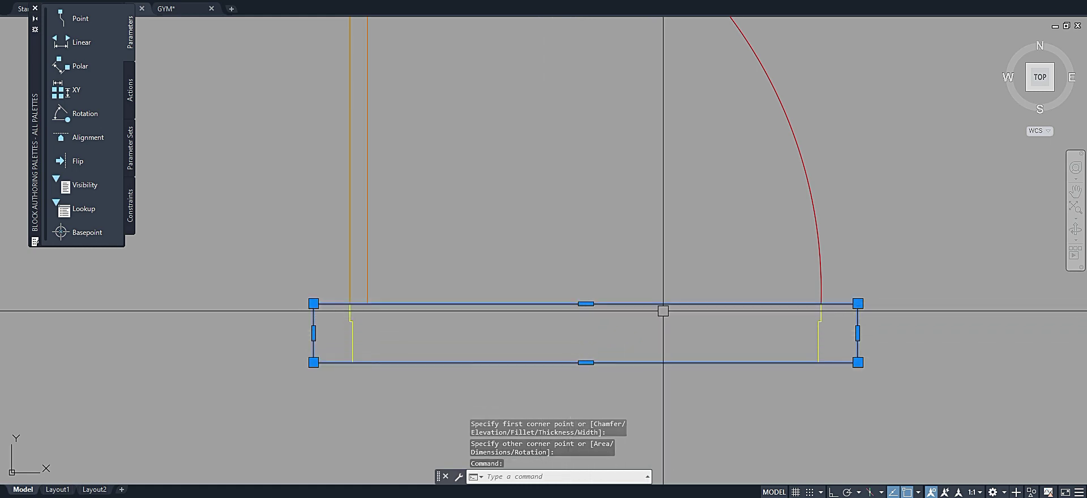
Stretch the rectangle's top, lower and left edges to the wall lines and left jamb.
key(Escape)
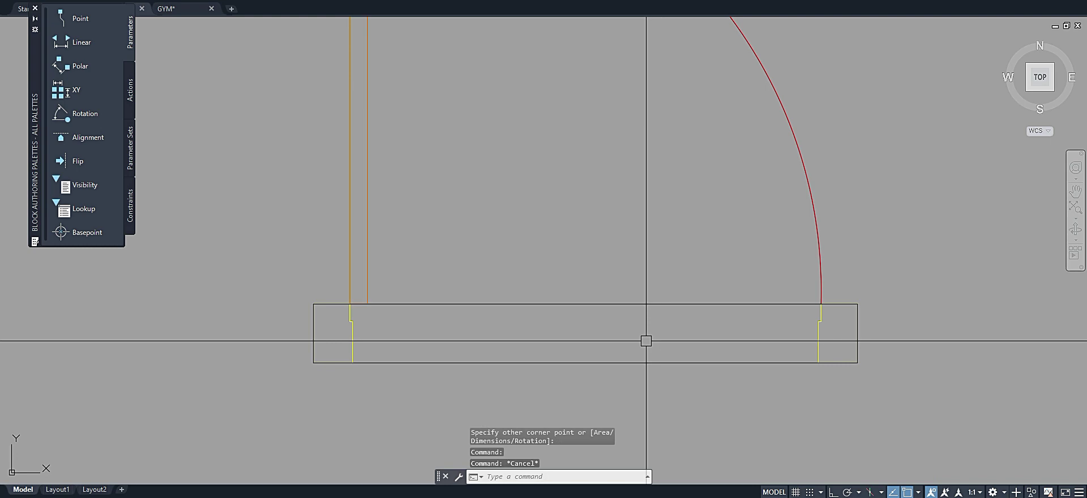
middle_drag(663, 340, 695, 324)
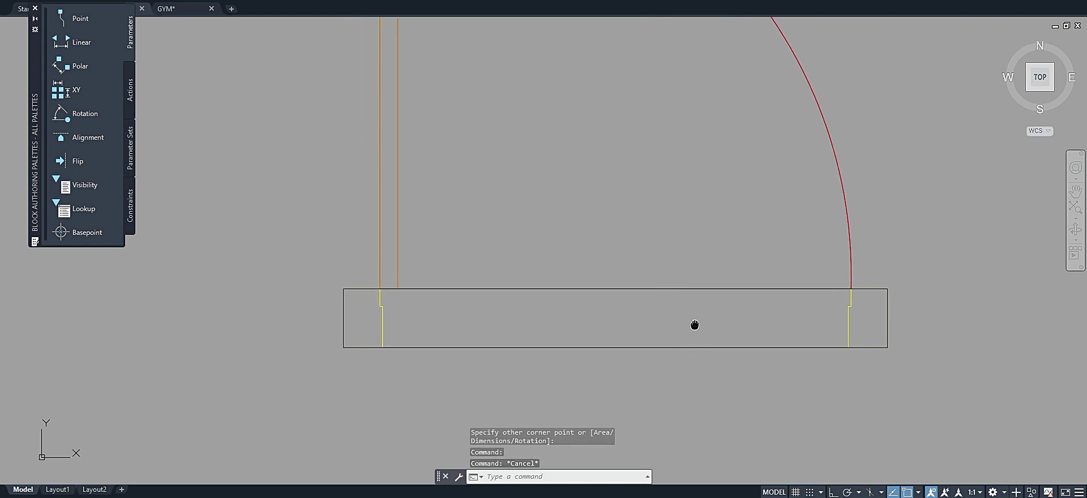
scroll(436, 300, up, 3)
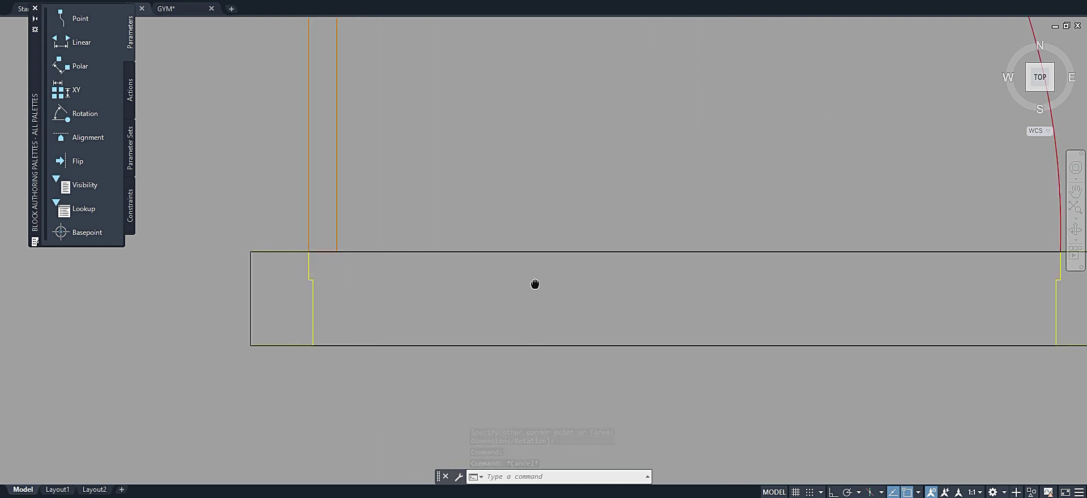
mouse_move(534, 284)
middle_down()
mouse_move(447, 251)
mouse_move(476, 281)
middle_up()
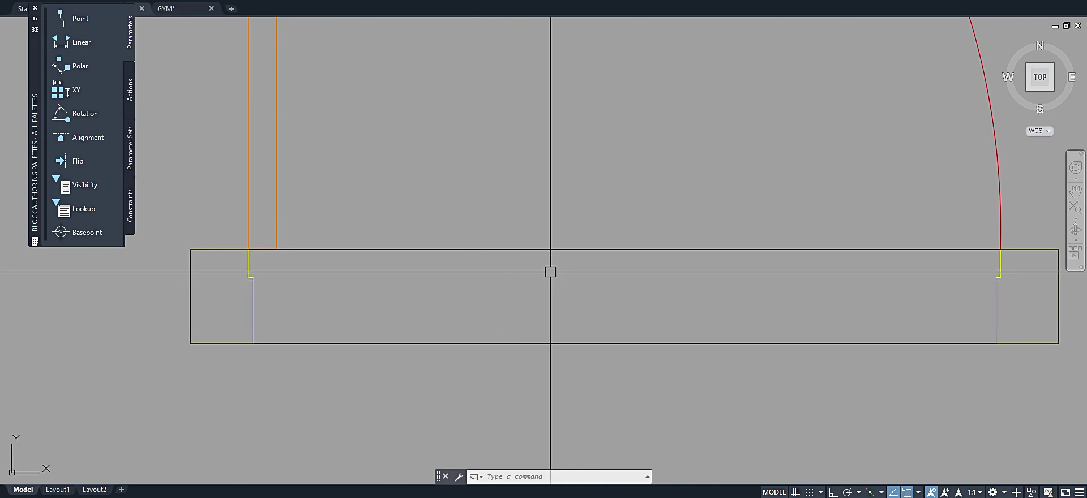
middle_drag(548, 269, 578, 289)
scroll(230, 257, up, 4)
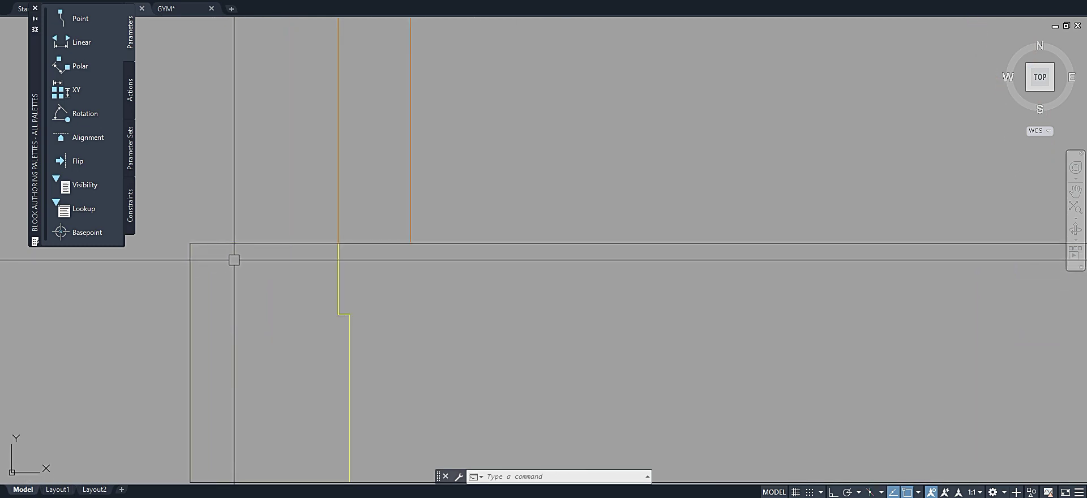
scroll(334, 250, down, 4)
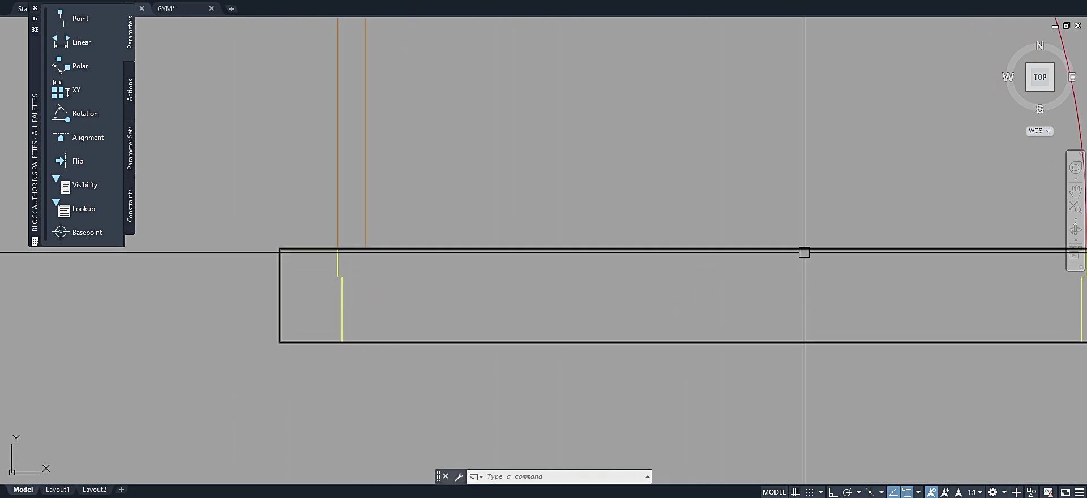
click(803, 253)
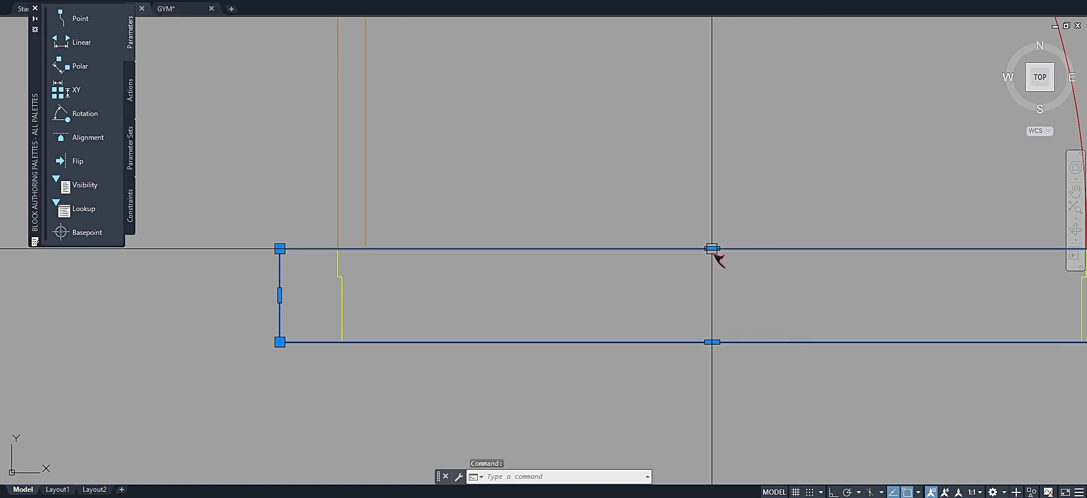
click(711, 249)
scroll(711, 249, up, 5)
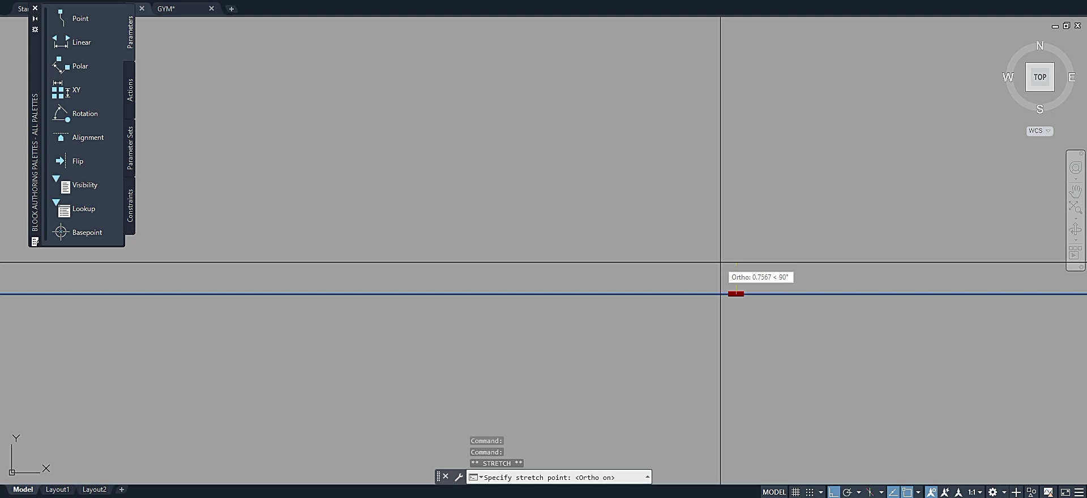
click(721, 268)
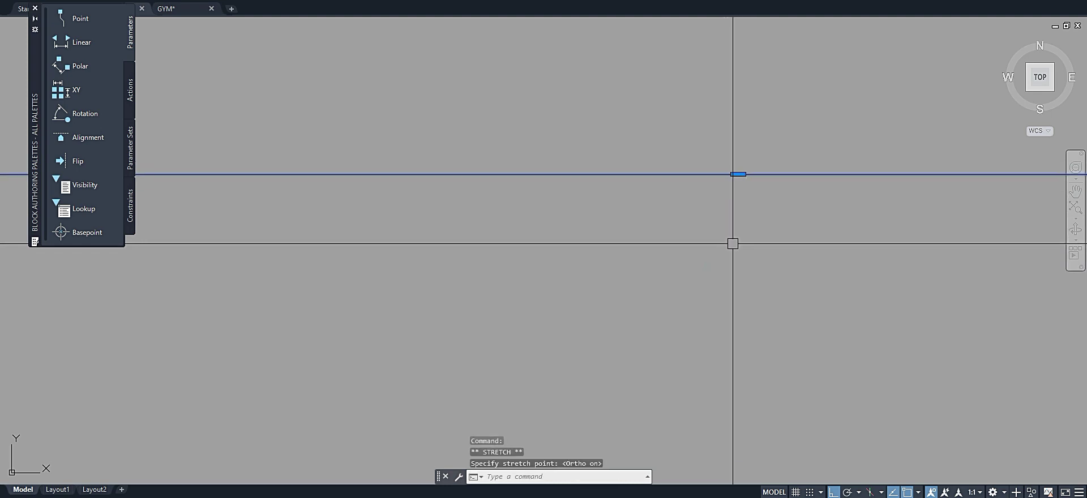
scroll(745, 254, down, 5)
scroll(737, 172, up, 5)
click(754, 185)
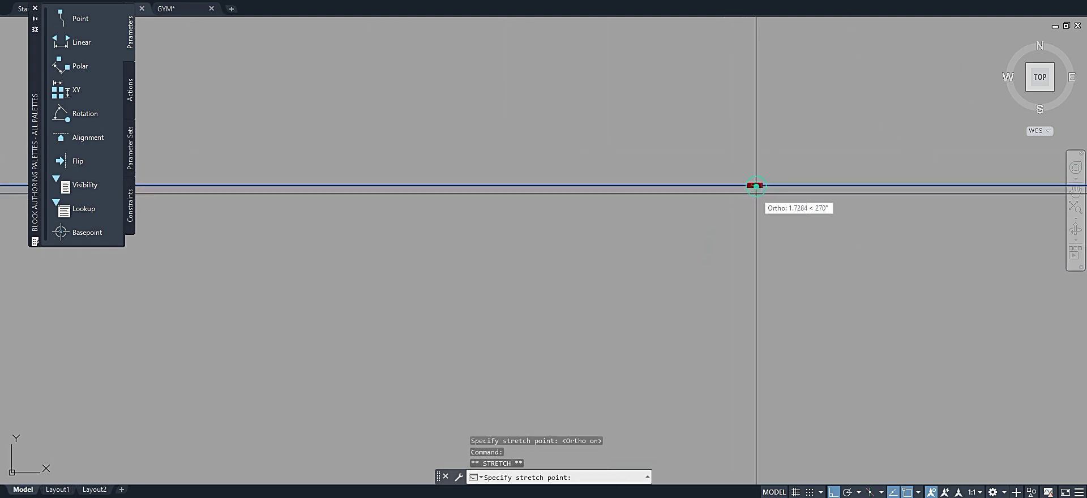
click(757, 205)
scroll(630, 199, down, 5)
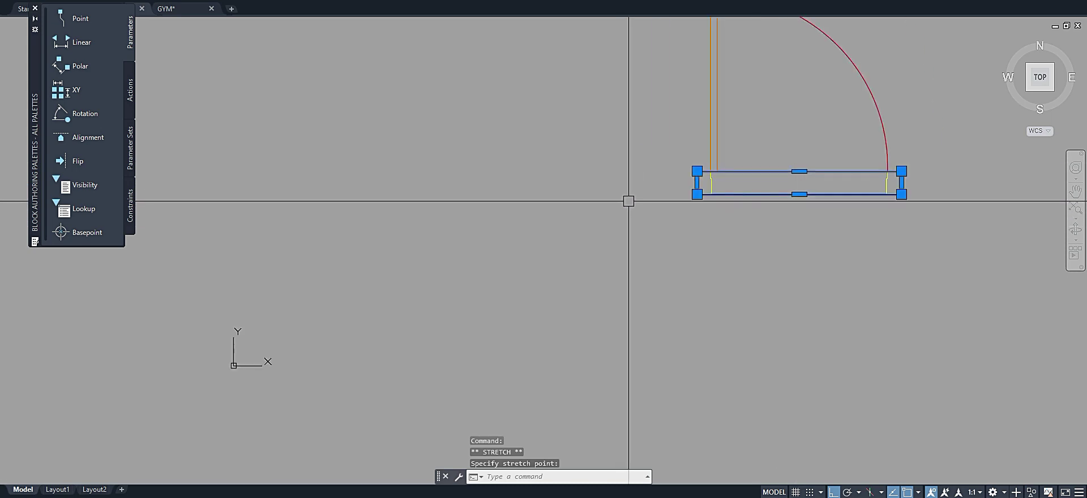
scroll(703, 198, up, 5)
scroll(720, 172, up, 5)
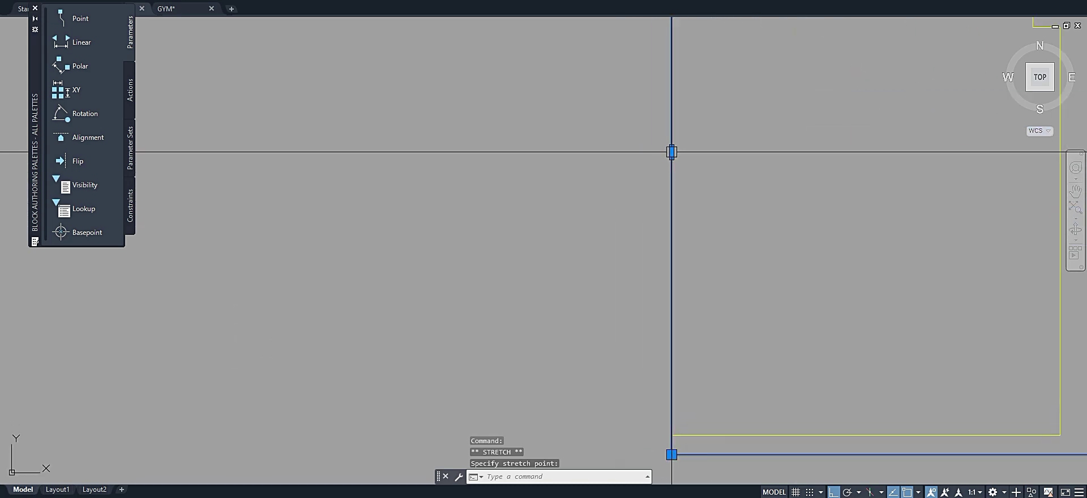
click(671, 151)
click(661, 157)
scroll(573, 199, down, 5)
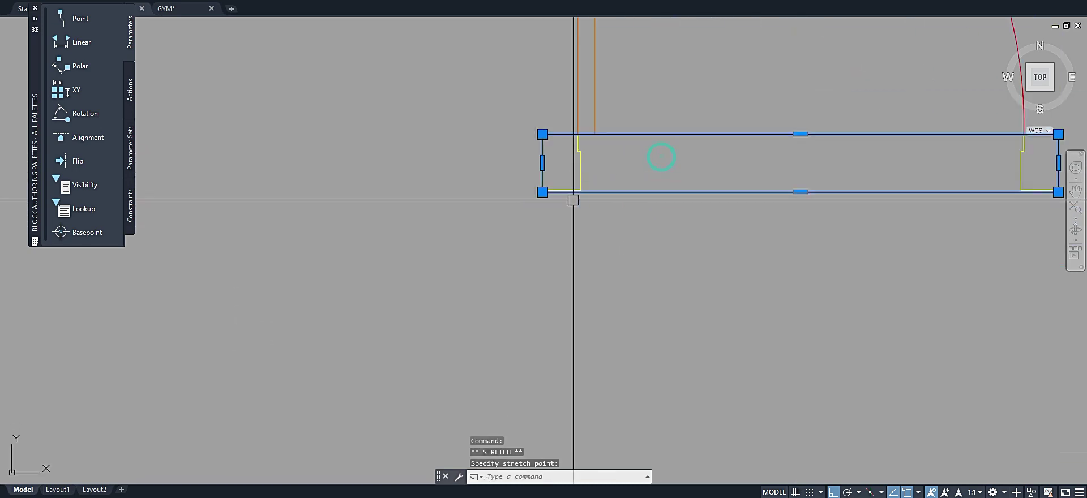
Stretch the right edge onto the right jamb and the upper edge to the wall line.
middle_drag(1004, 189, 803, 201)
scroll(803, 201, up, 5)
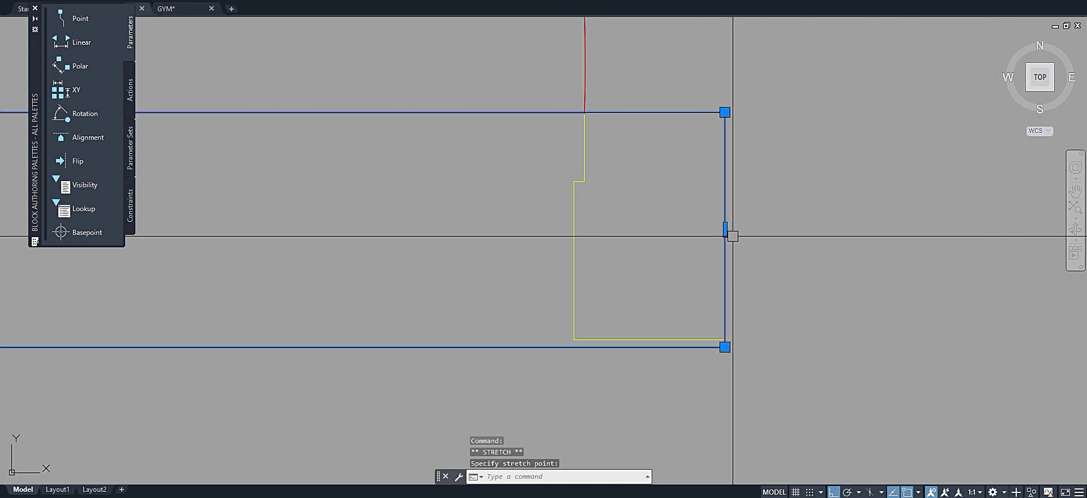
click(725, 229)
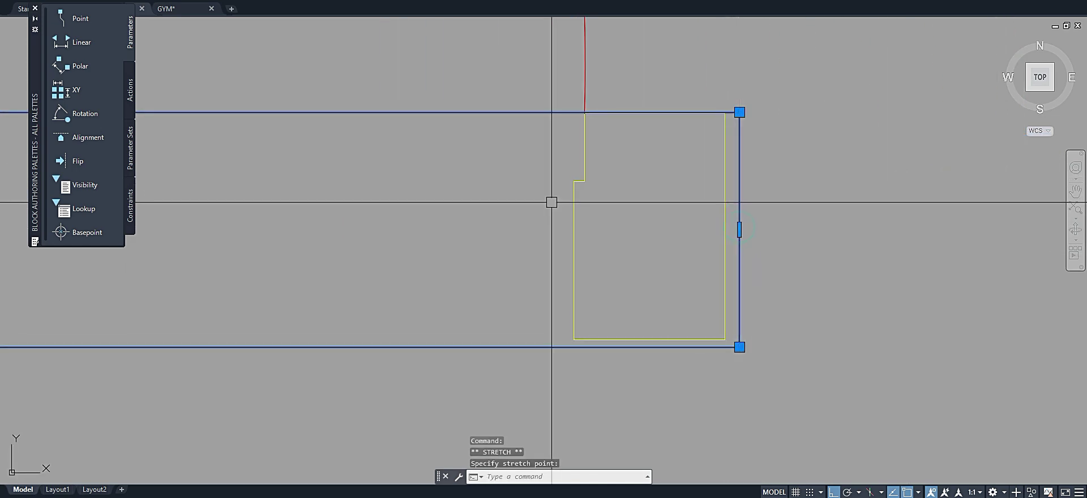
click(731, 235)
scroll(731, 235, up, 5)
click(729, 256)
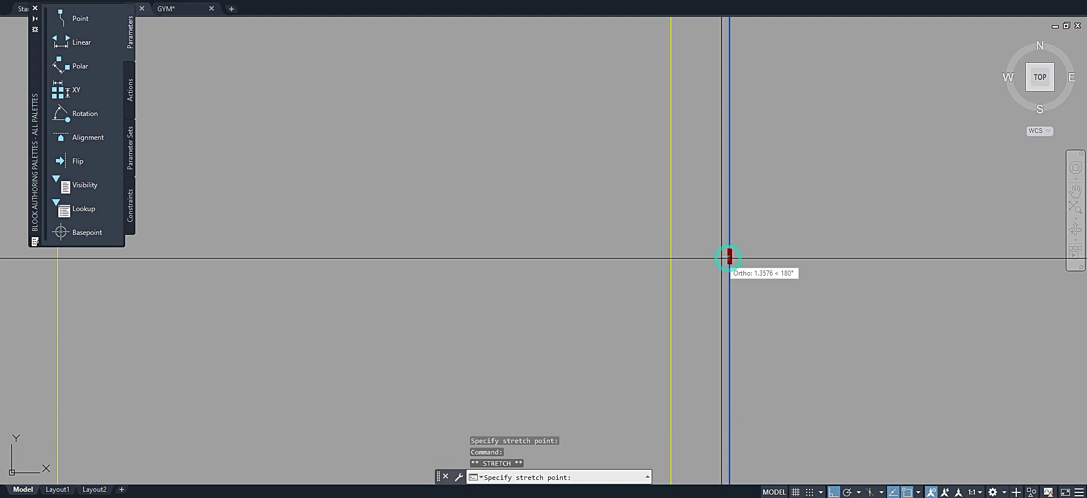
click(709, 253)
scroll(660, 213, down, 3)
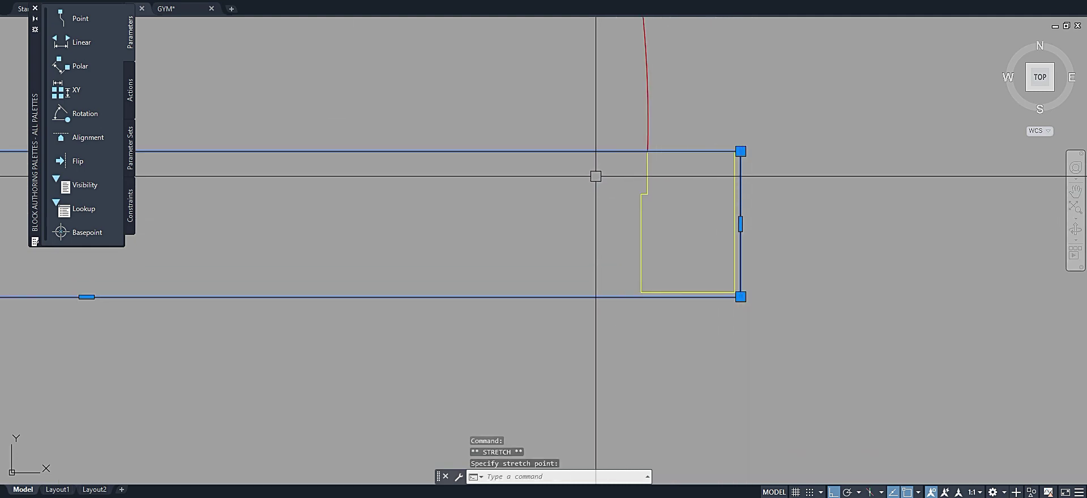
middle_drag(595, 175, 708, 194)
scroll(752, 223, down, 2)
scroll(507, 191, up, 2)
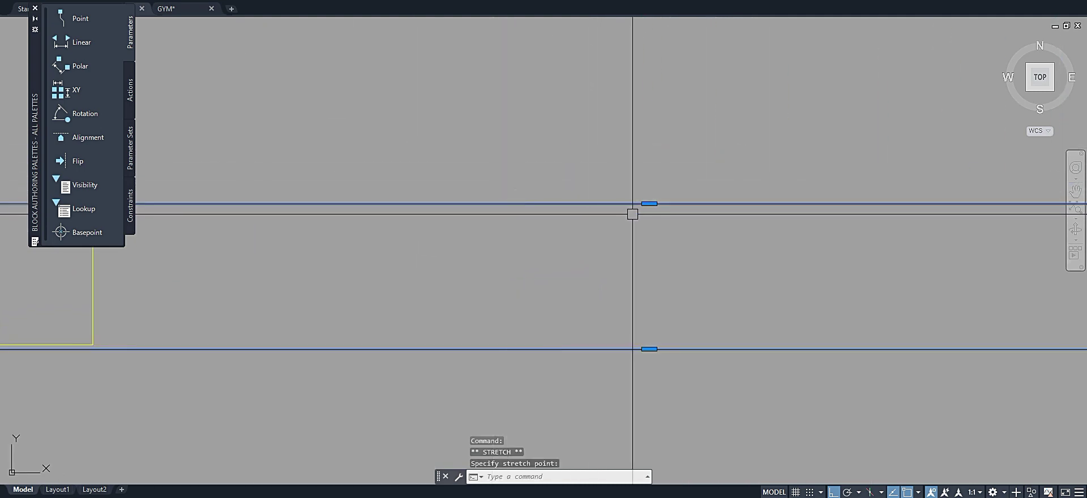
click(649, 203)
scroll(648, 192, up, 5)
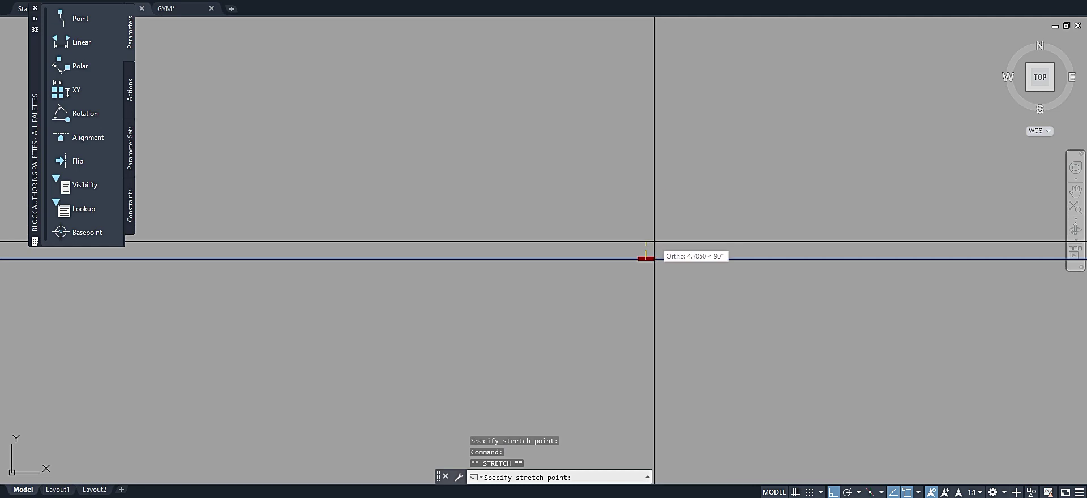
click(651, 239)
scroll(628, 221, down, 3)
scroll(427, 238, up, 2)
scroll(424, 238, up, 2)
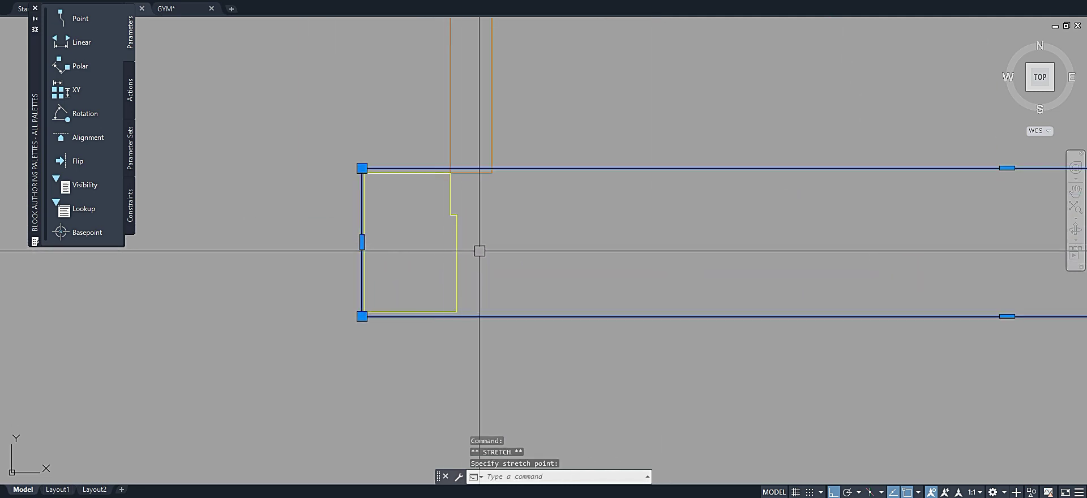
scroll(470, 180, up, 2)
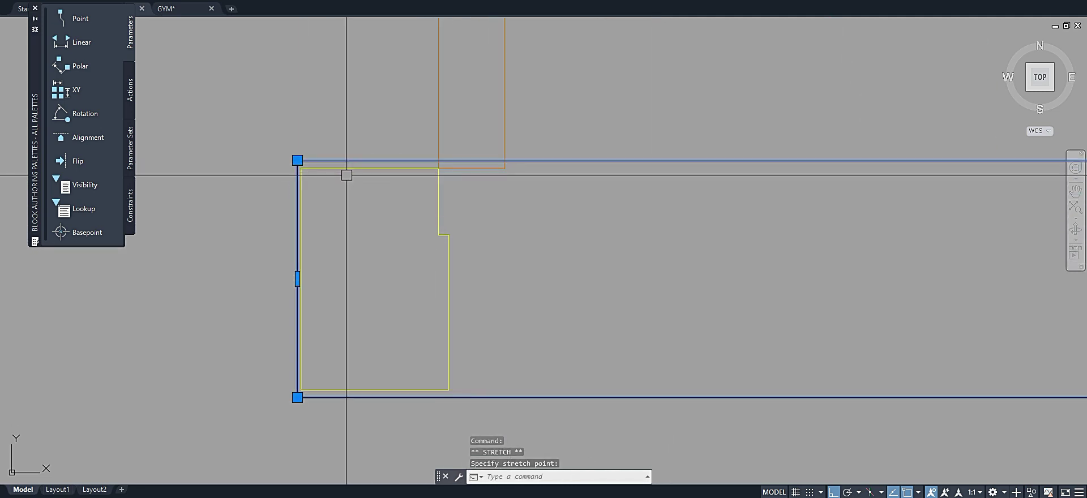
scroll(346, 175, down, 4)
scroll(565, 190, up, 3)
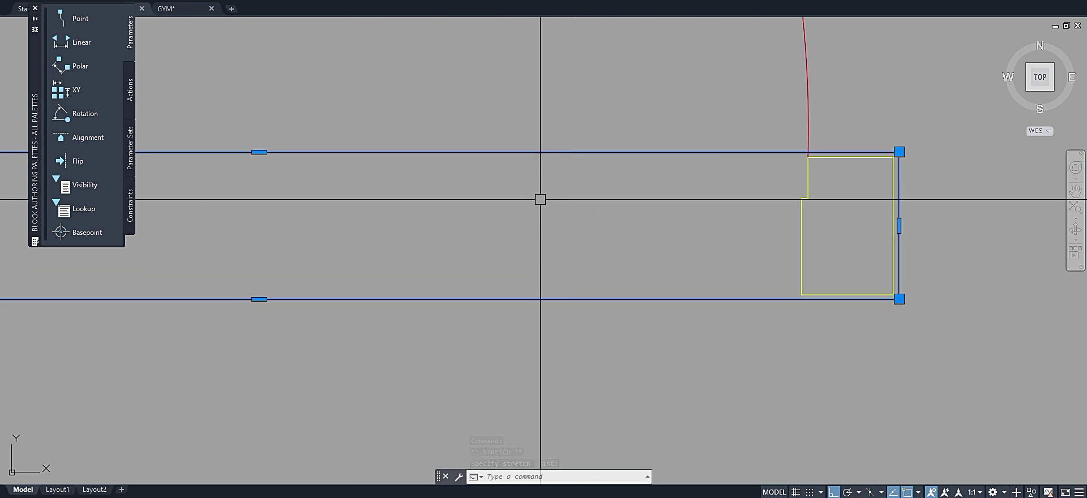
middle_drag(538, 199, 680, 198)
scroll(512, 211, down, 3)
scroll(485, 178, up, 3)
middle_drag(485, 177, 529, 245)
key(Escape)
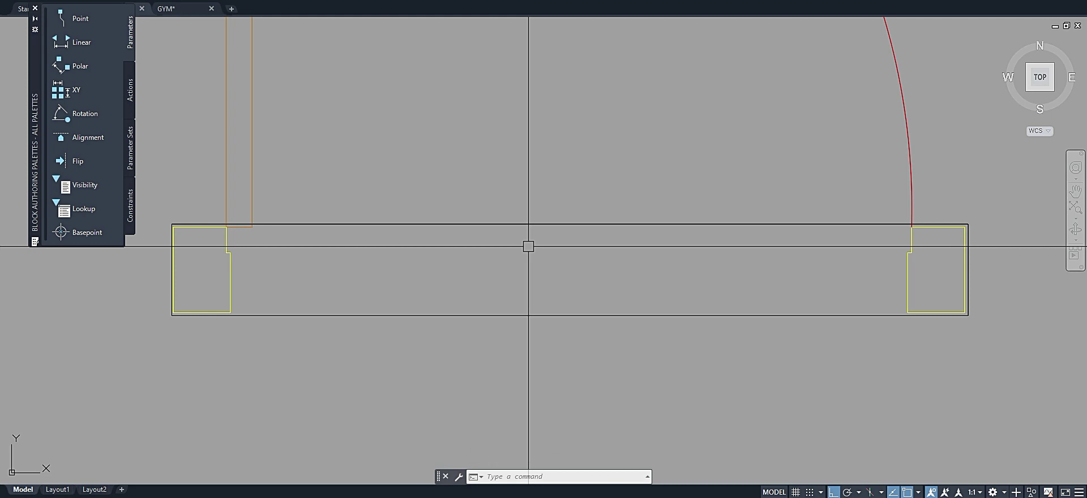
Start a WIPEOUT with its first corners at the jamb and the opening's corner.
text(i)
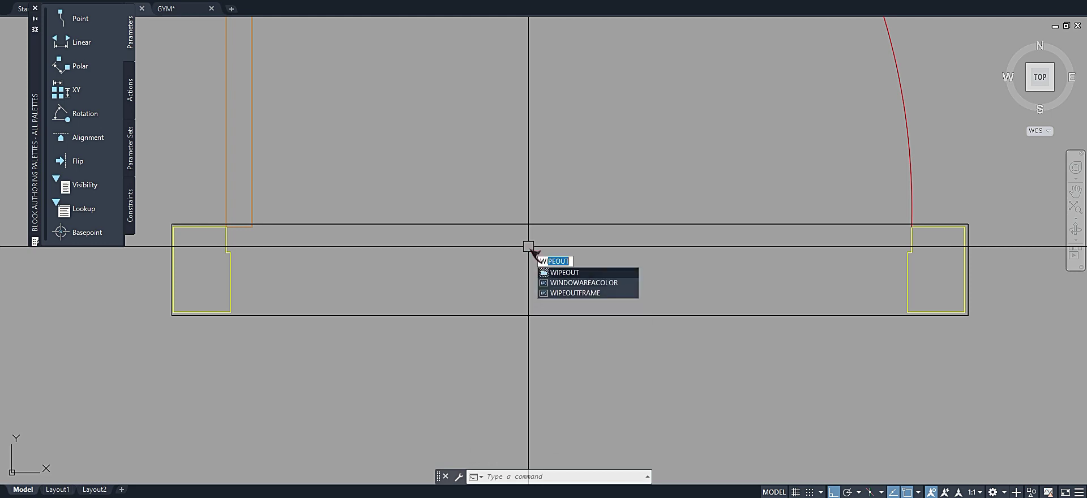
key(Return)
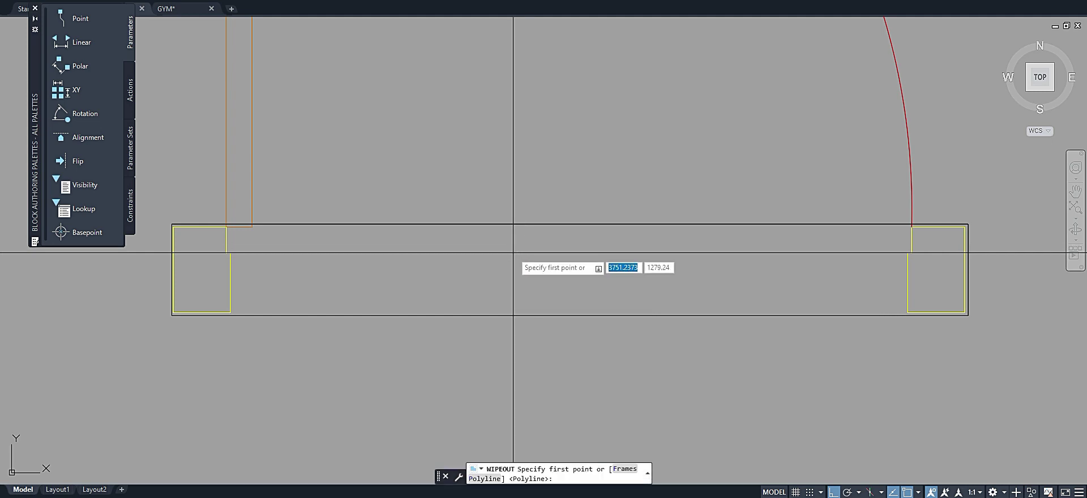
scroll(273, 236, up, 2)
scroll(273, 236, up, 2)
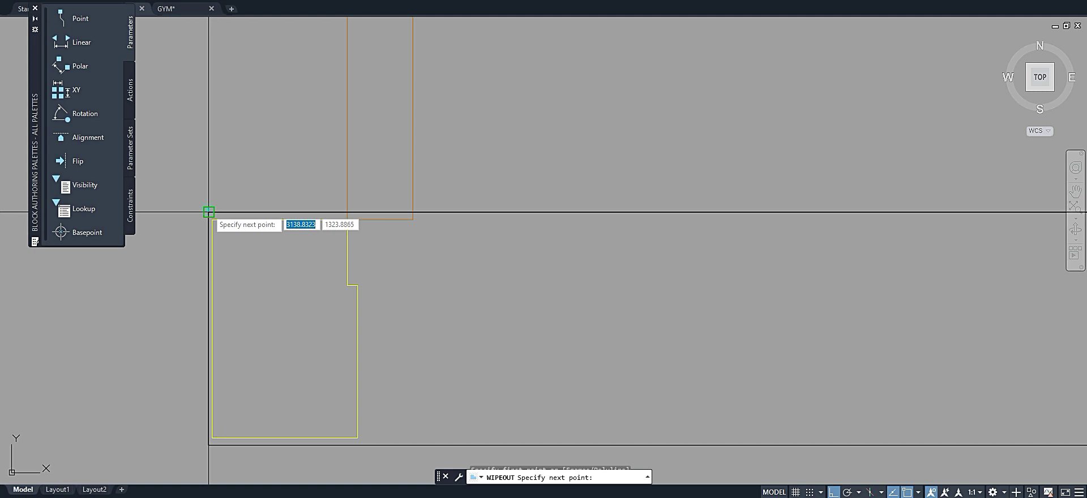
scroll(209, 213, down, 3)
scroll(399, 220, up, 3)
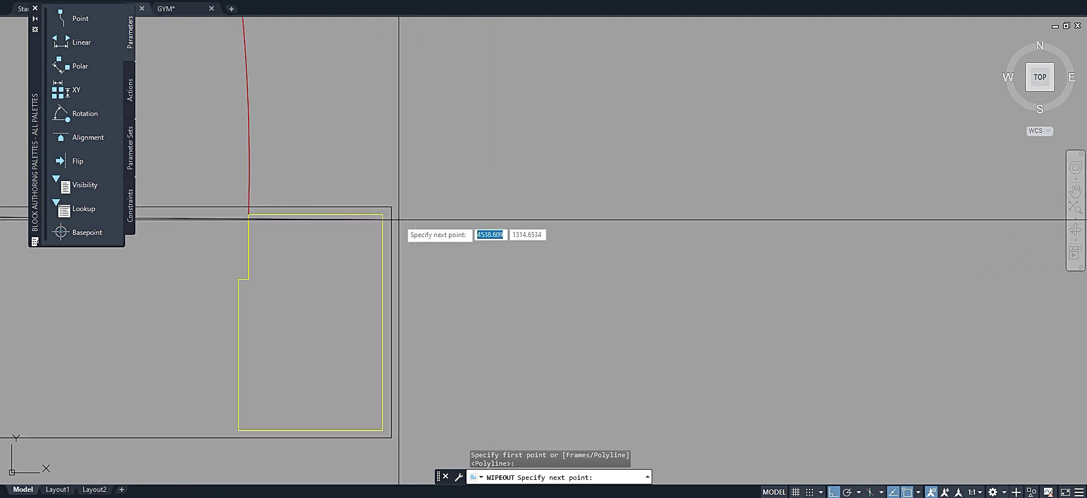
click(391, 207)
scroll(634, 195, down, 2)
scroll(570, 242, up, 5)
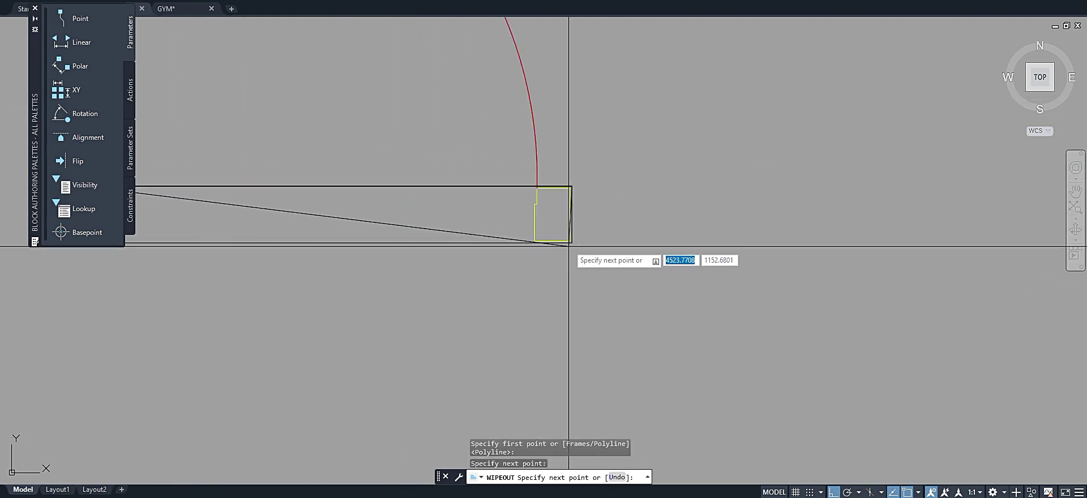
click(585, 248)
scroll(808, 230, down, 3)
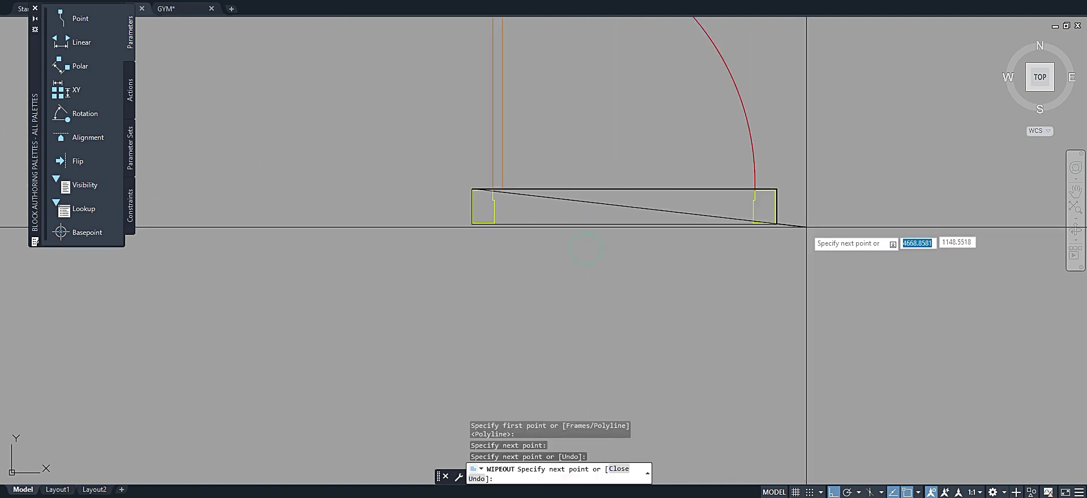
scroll(463, 219, up, 5)
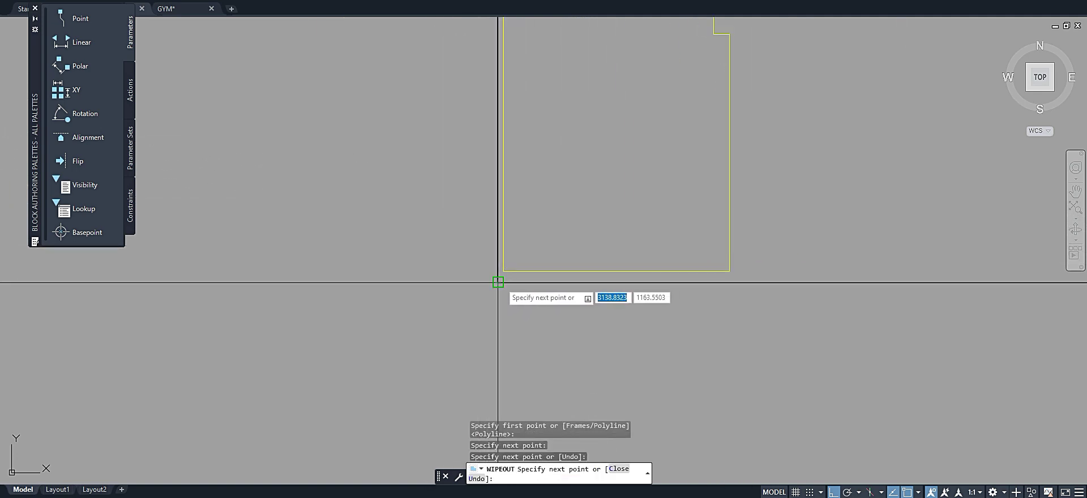
Pick the remaining corners to close the wipeout over the door opening rectangle.
click(498, 282)
scroll(501, 297, down, 3)
scroll(492, 272, up, 5)
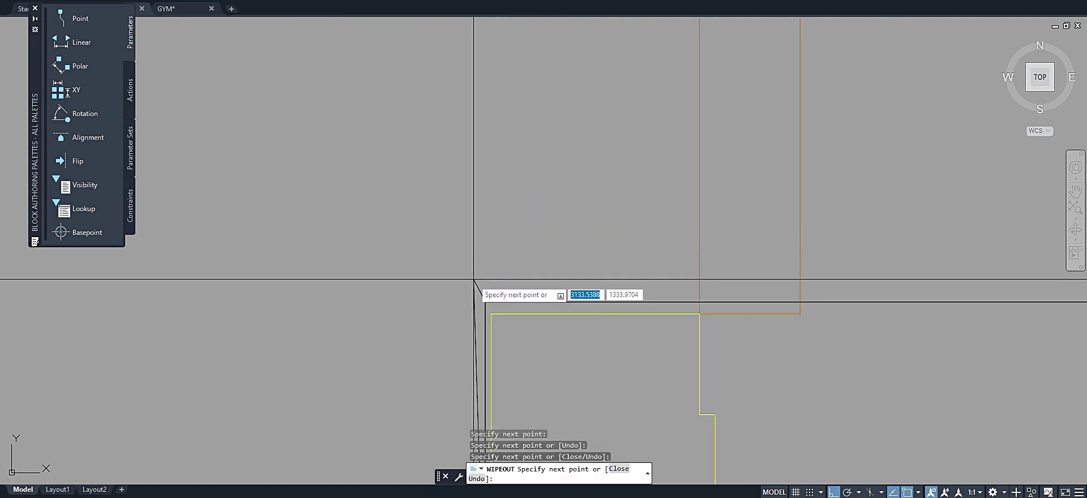
click(485, 301)
scroll(442, 234, down, 4)
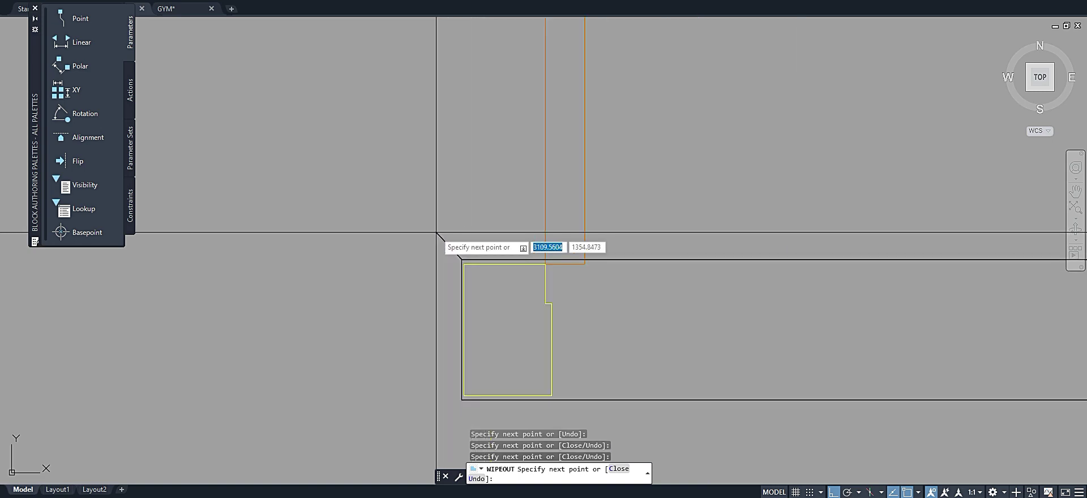
key(Return)
scroll(436, 233, down, 5)
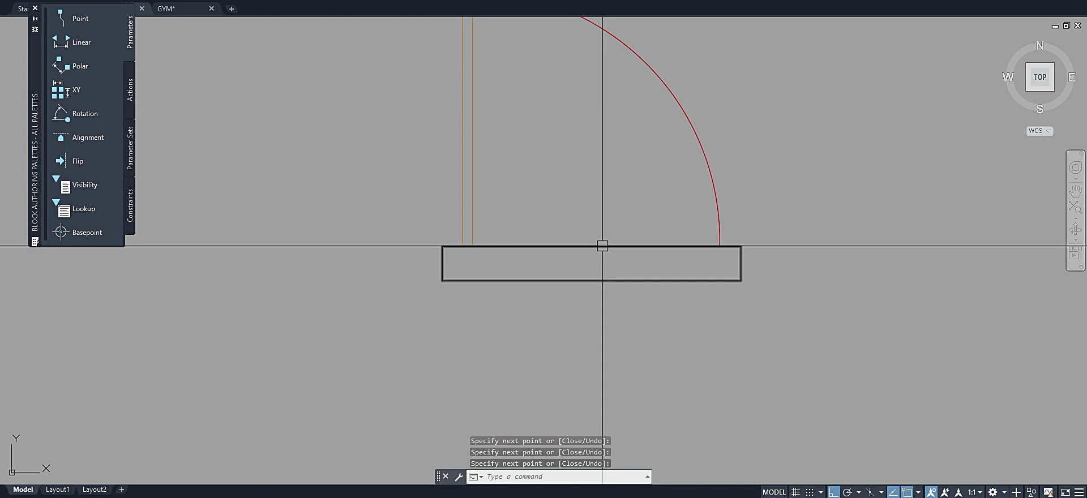
scroll(600, 245, up, 4)
scroll(612, 258, down, 2)
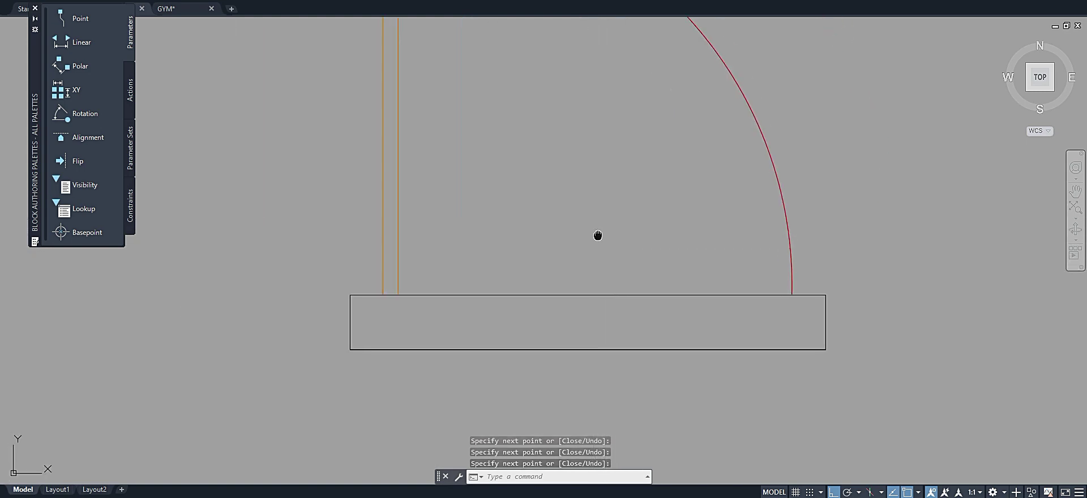
mouse_move(598, 236)
middle_down()
mouse_move(582, 308)
mouse_move(582, 284)
middle_up()
scroll(569, 282, down, 2)
scroll(565, 267, up, 2)
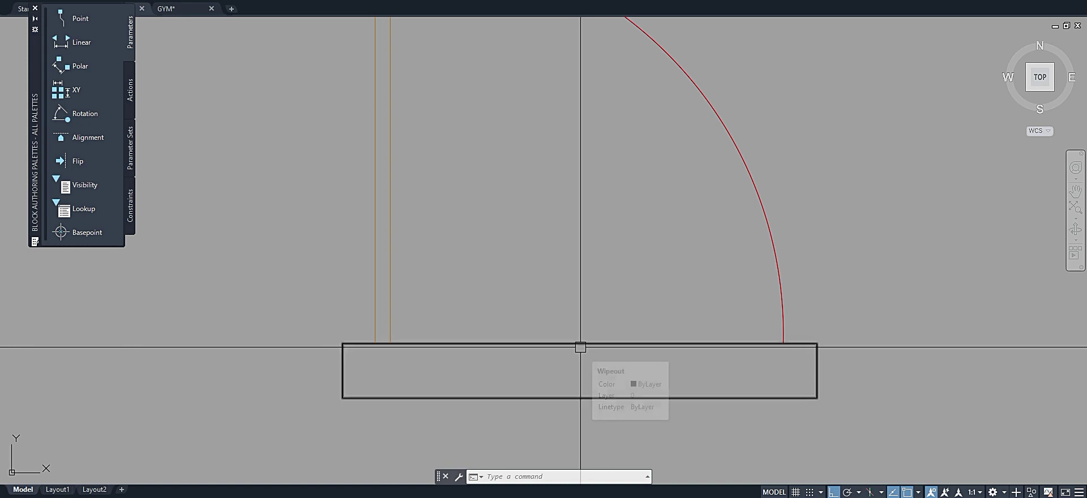
Put the wipeout rectangle on the Defpoints layer.
click(579, 344)
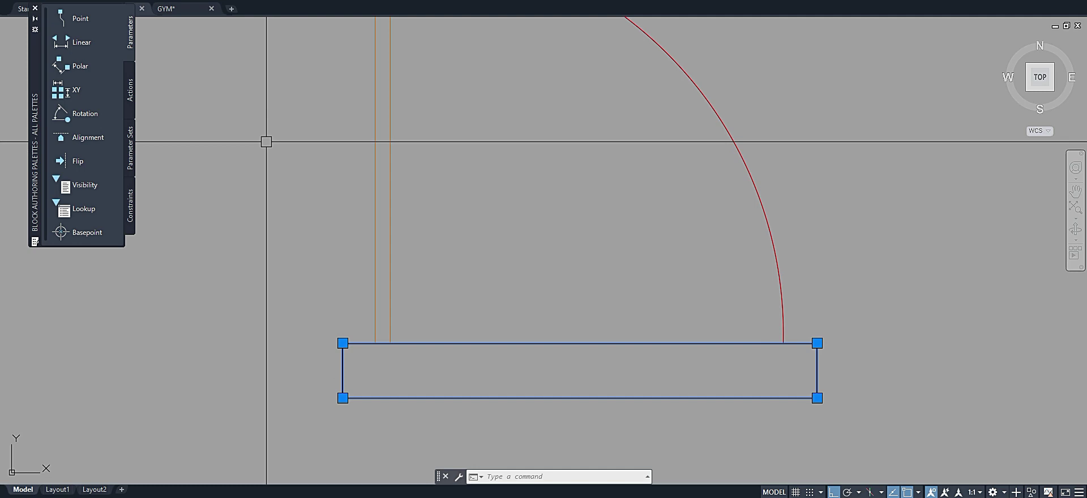
middle_drag(291, 155, 321, 161)
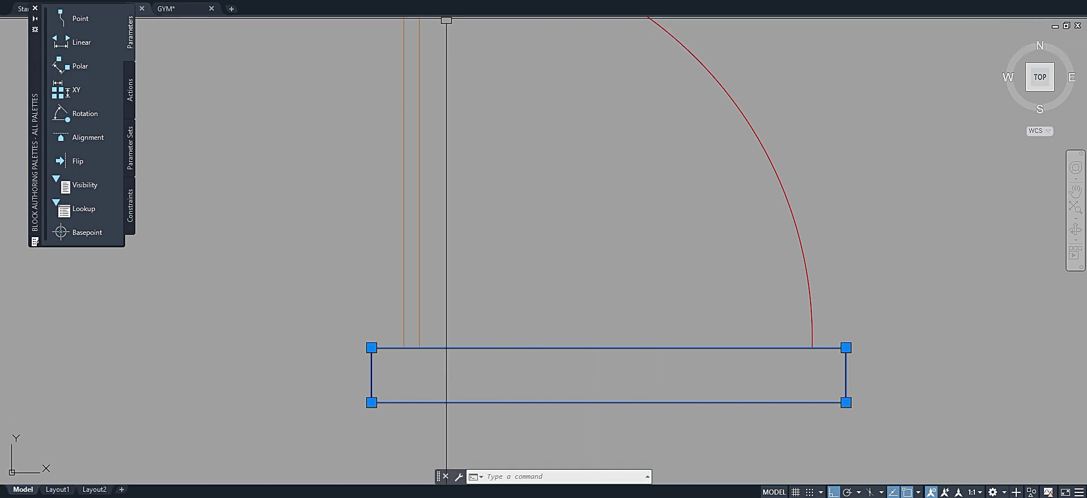
click(518, 2)
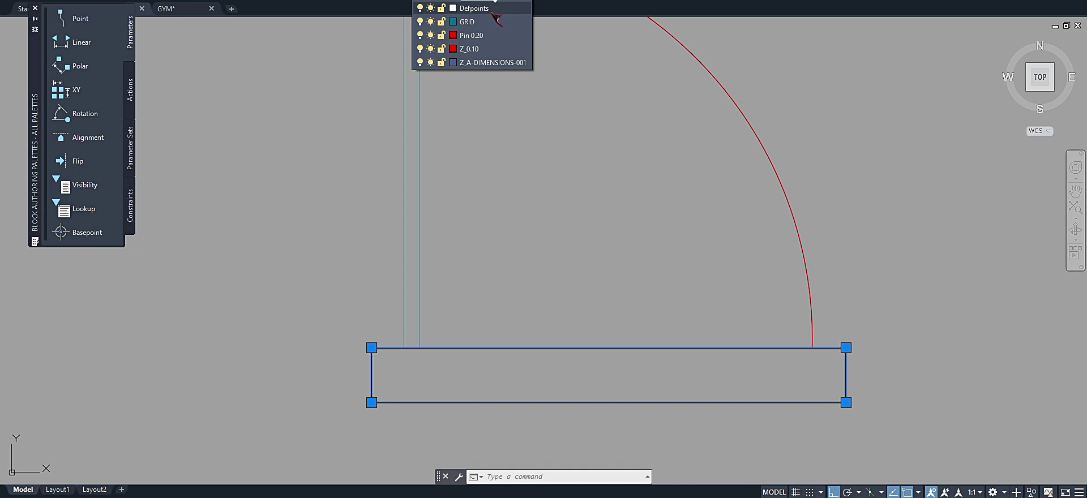
click(489, 10)
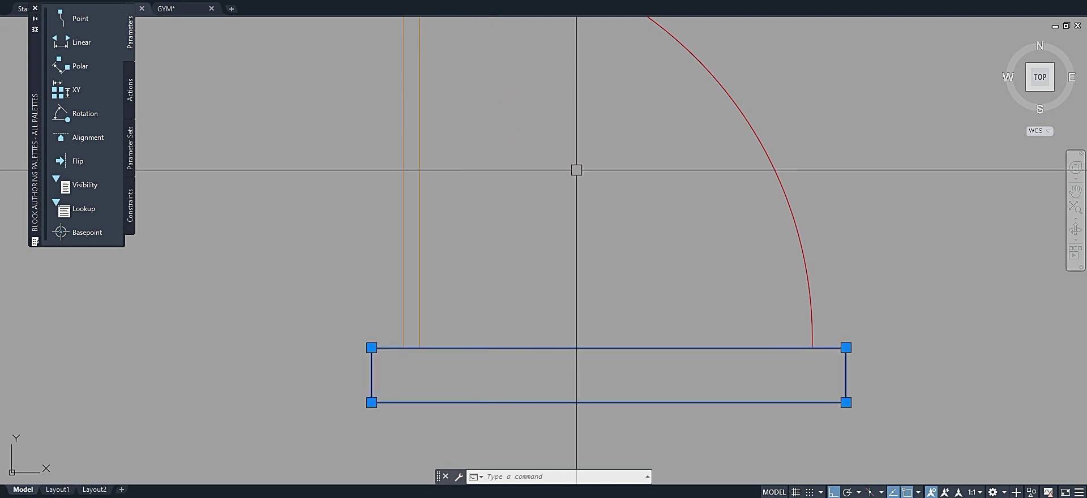
Change the wipeout's draw order so the yellow jamb outlines display in front of it.
middle_drag(589, 240, 557, 155)
scroll(551, 276, up, 2)
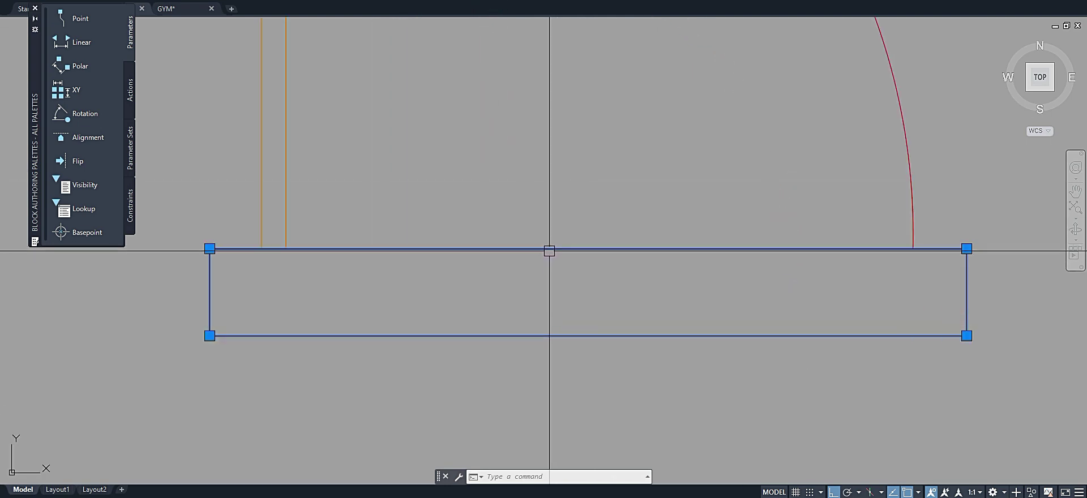
middle_drag(531, 235, 505, 221)
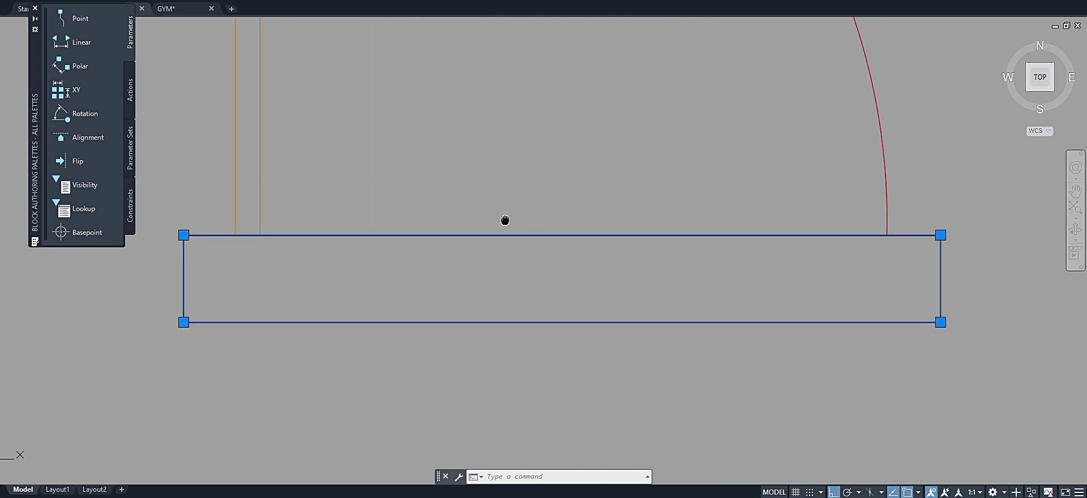
right_click(548, 238)
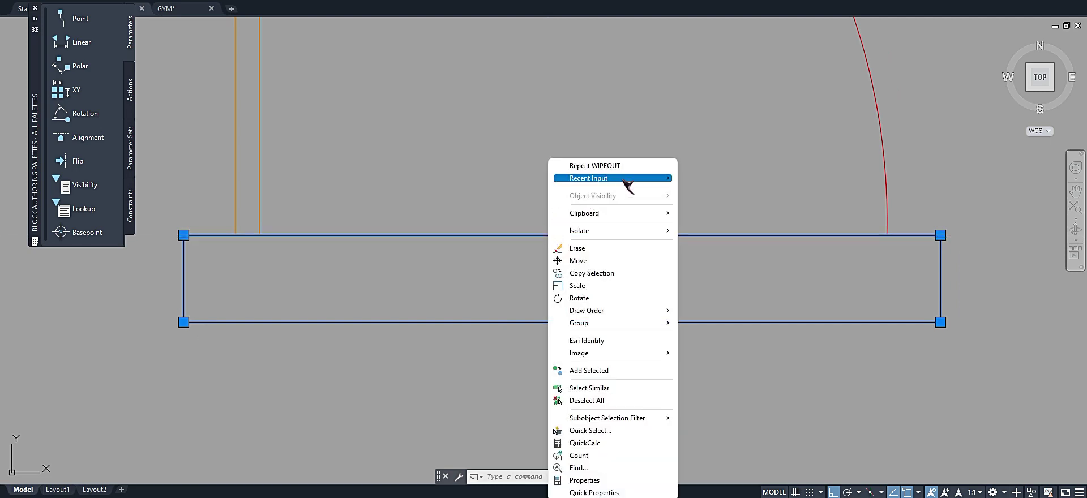
mouse_move(639, 317)
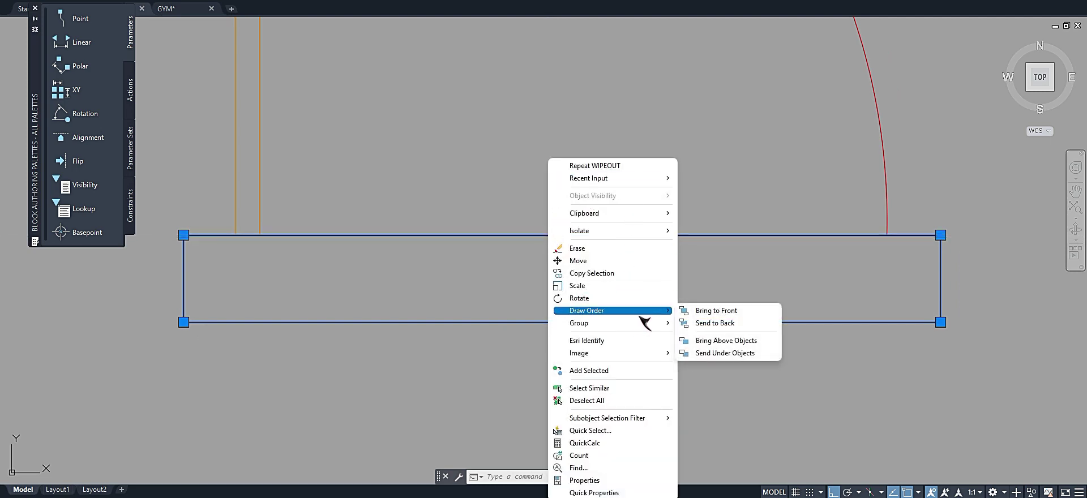
click(724, 324)
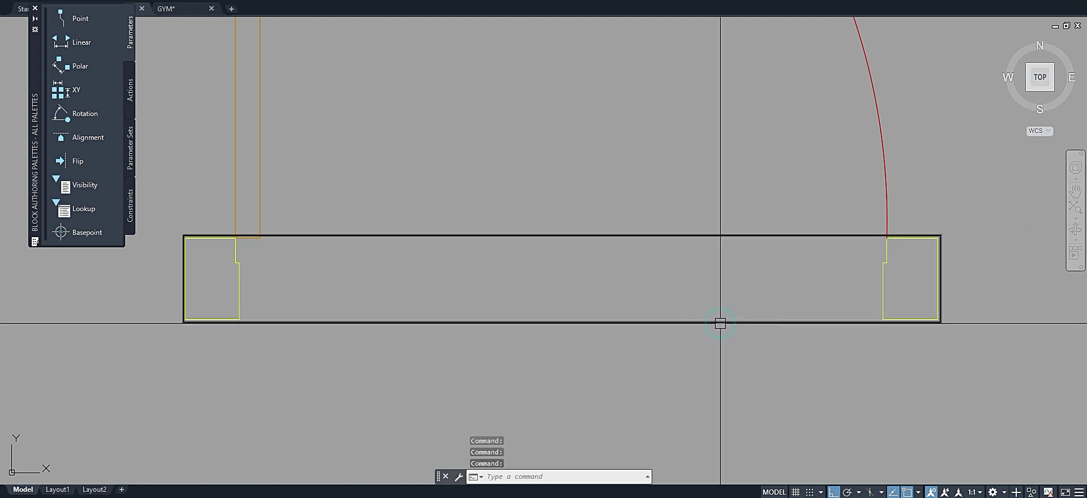
scroll(704, 192, down, 2)
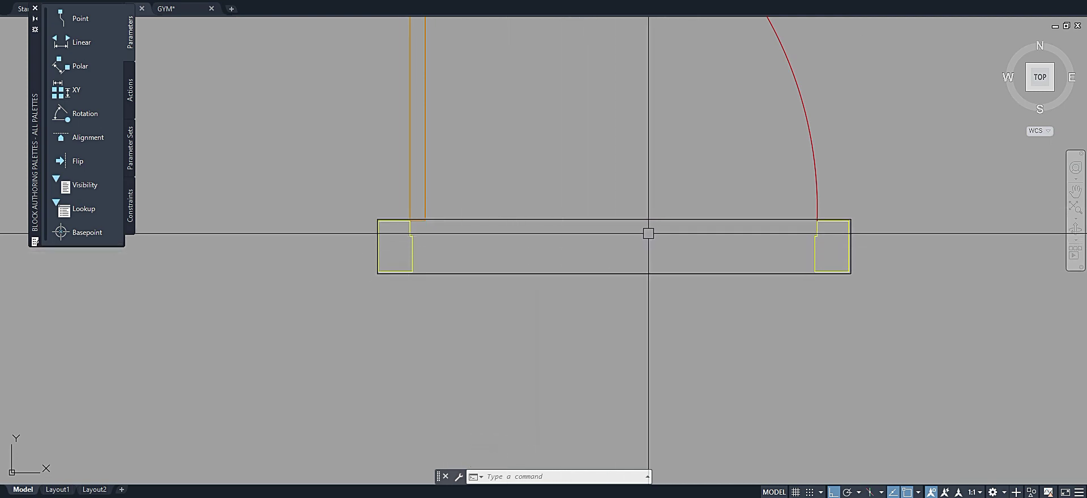
Erase the overlapping helper rectangle along the door's base, leaving the wipeout mask.
scroll(450, 223, up, 2)
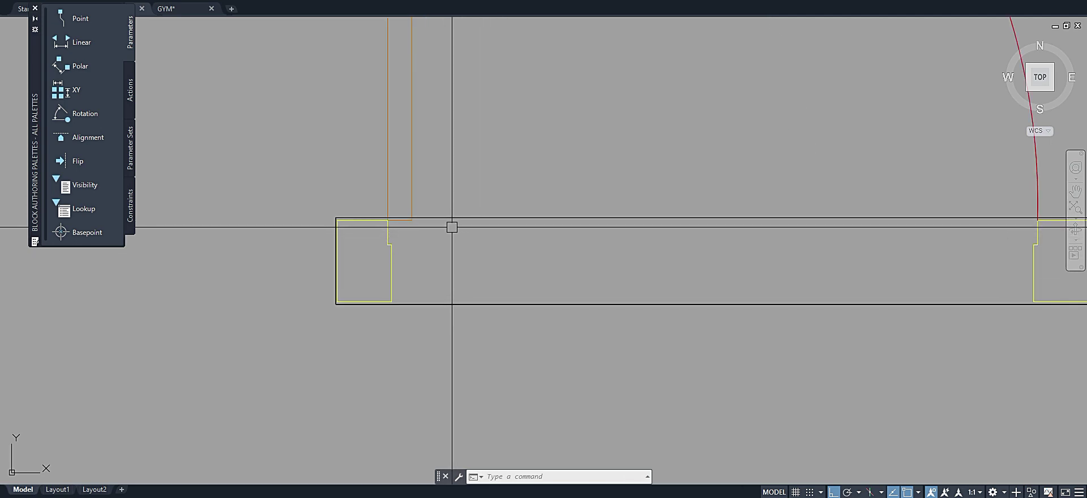
scroll(387, 226, up, 2)
middle_drag(299, 222, 315, 206)
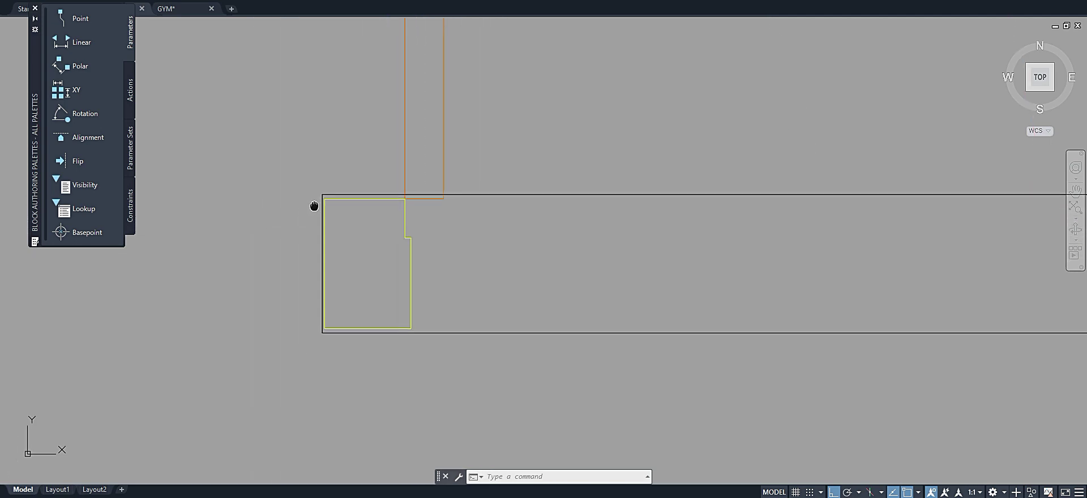
click(357, 195)
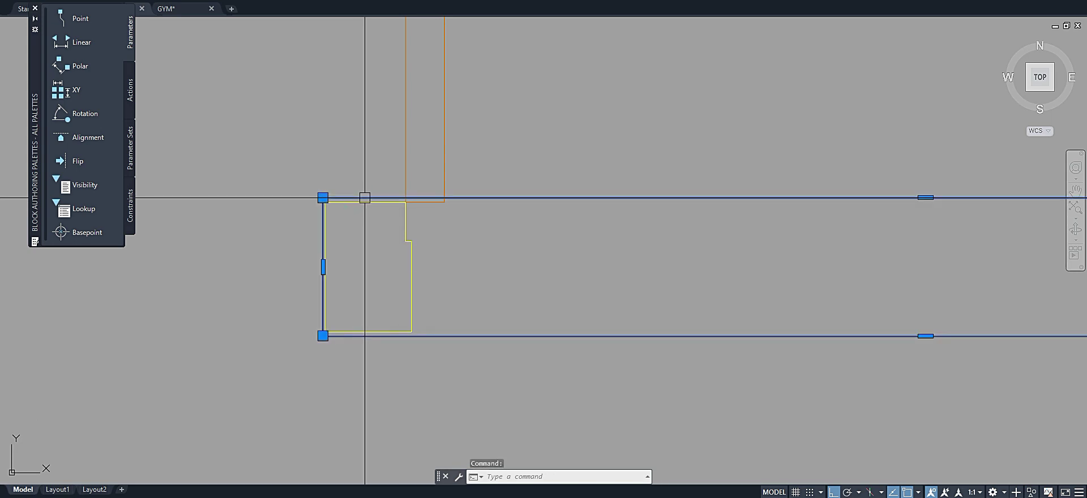
scroll(352, 222, down, 3)
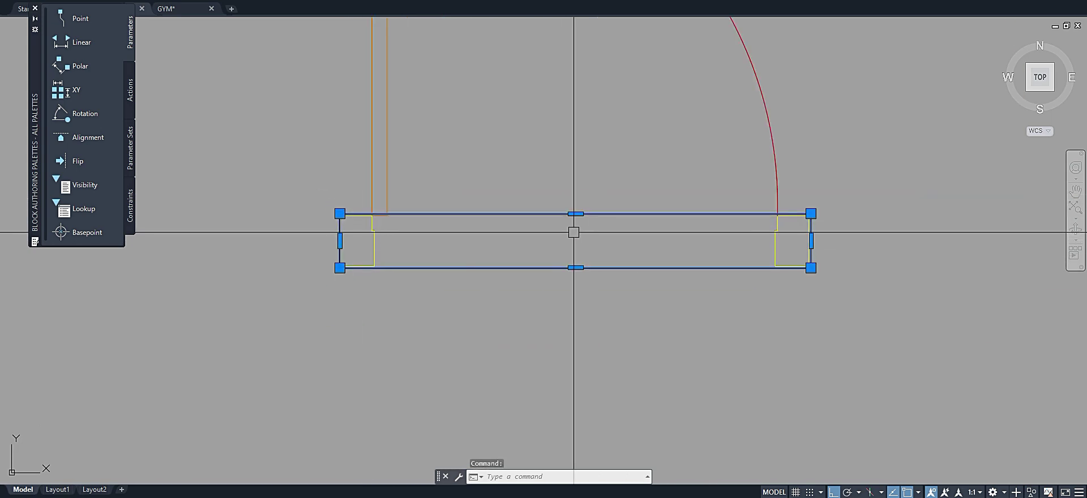
scroll(342, 223, up, 5)
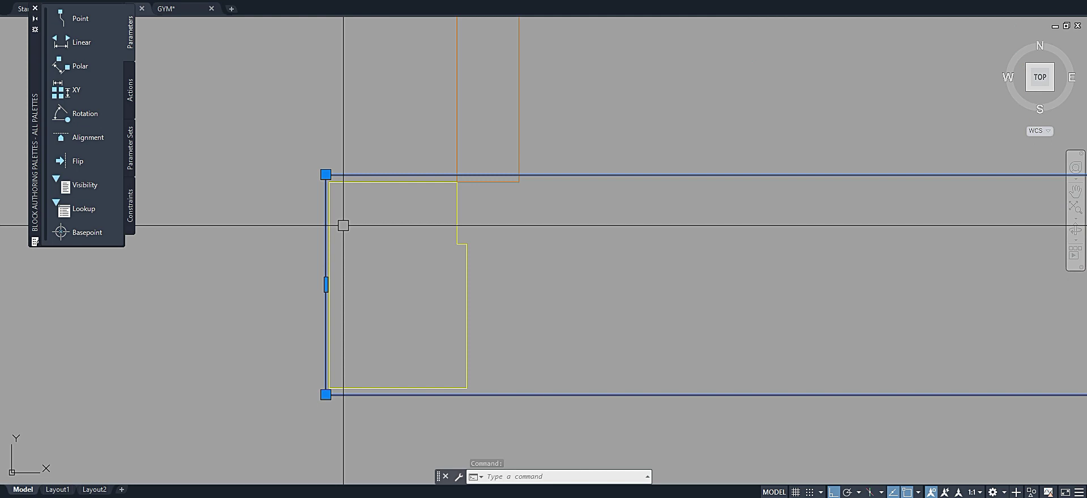
key(Delete)
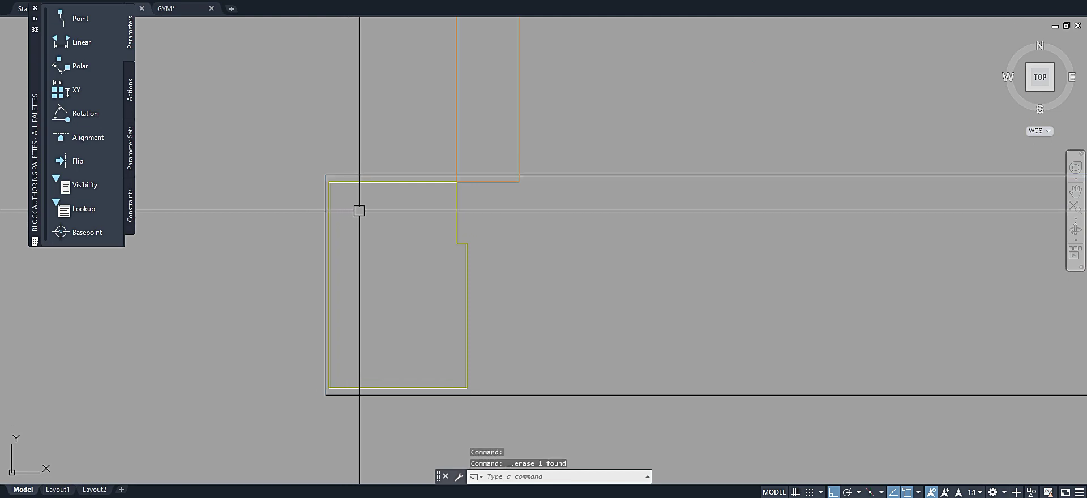
scroll(436, 195, down, 5)
scroll(452, 241, up, 4)
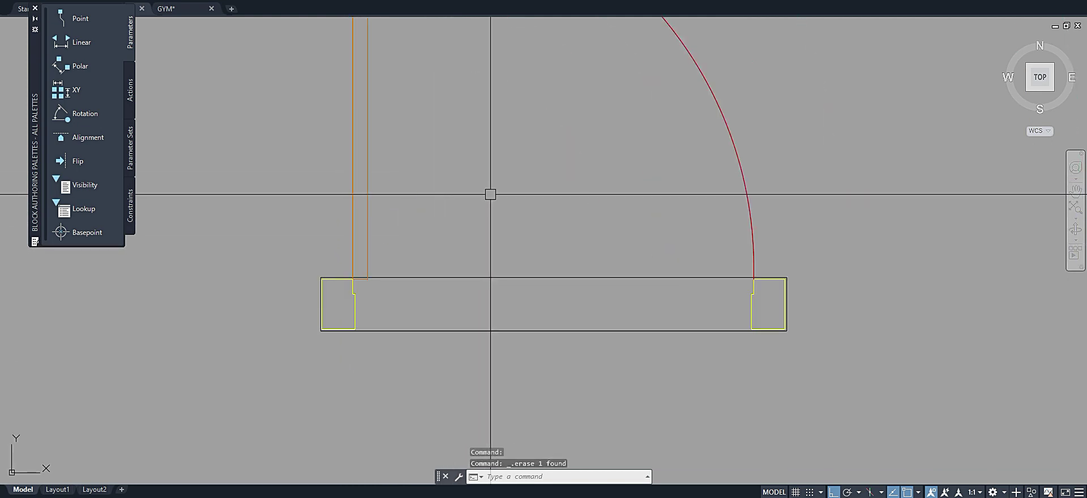
middle_drag(490, 192, 483, 272)
scroll(483, 272, down, 2)
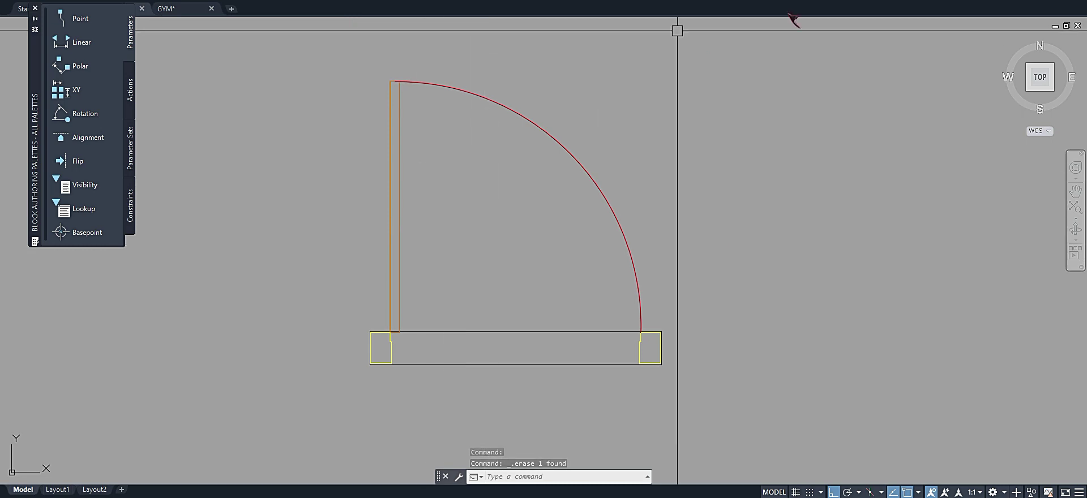
Close the Block Editor saving changes to 'door', and view the updated door in model space.
click(947, 4)
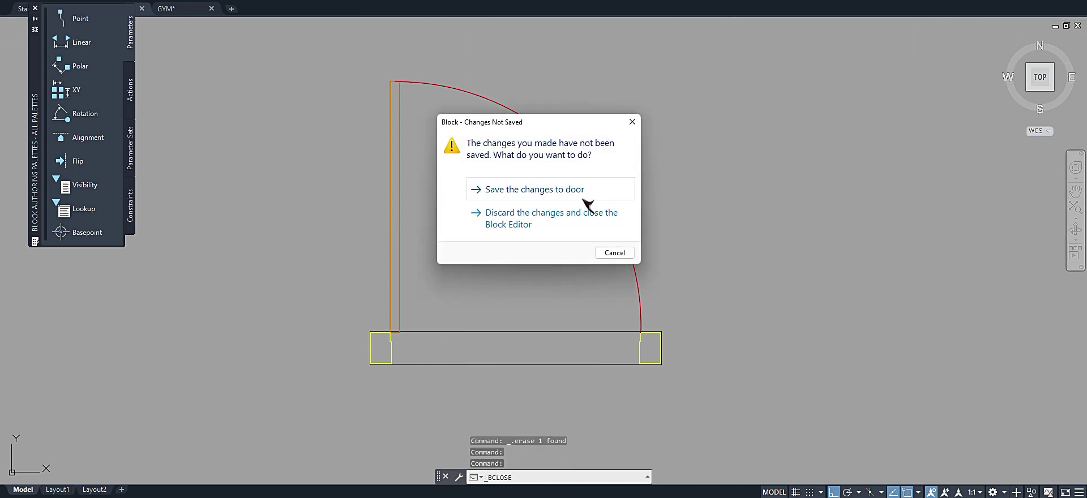
click(525, 193)
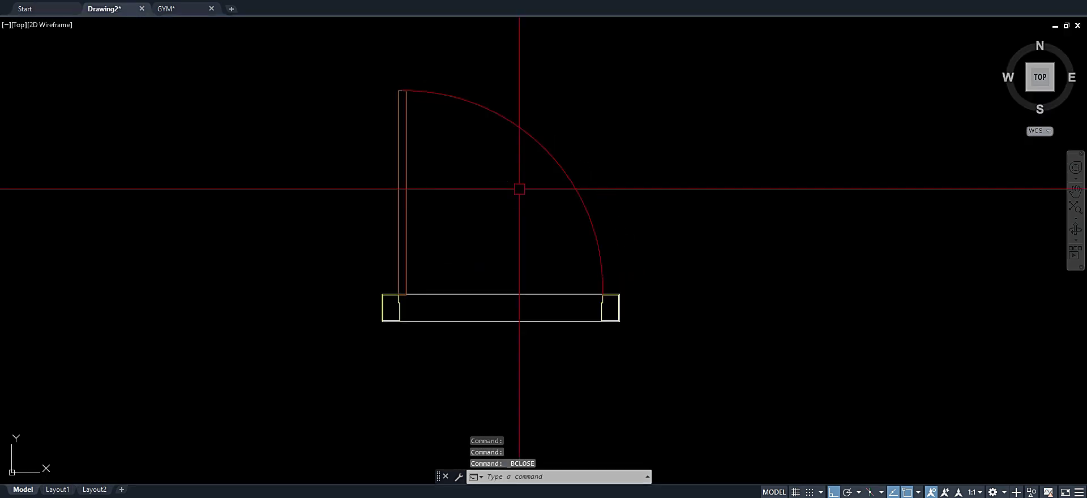
middle_drag(497, 198, 538, 160)
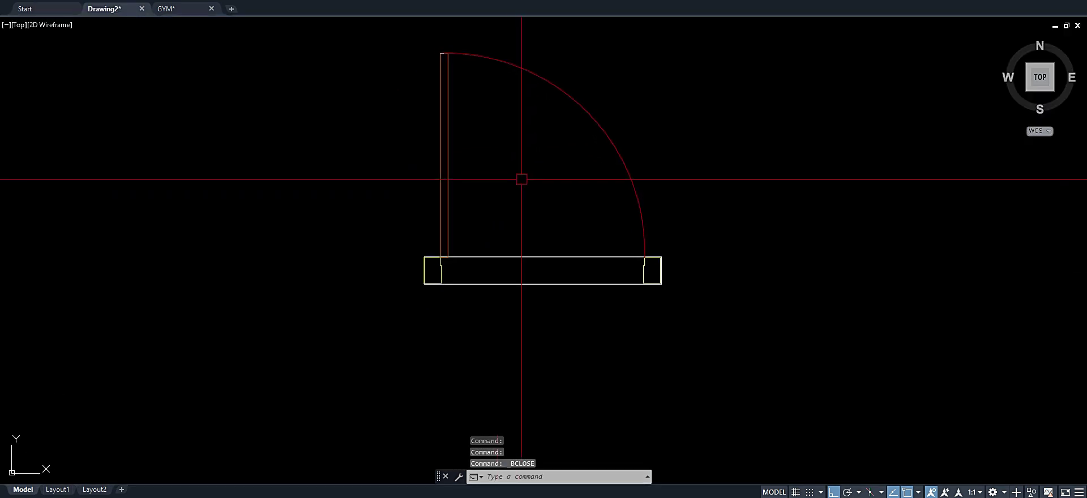
scroll(521, 179, down, 2)
scroll(505, 205, up, 2)
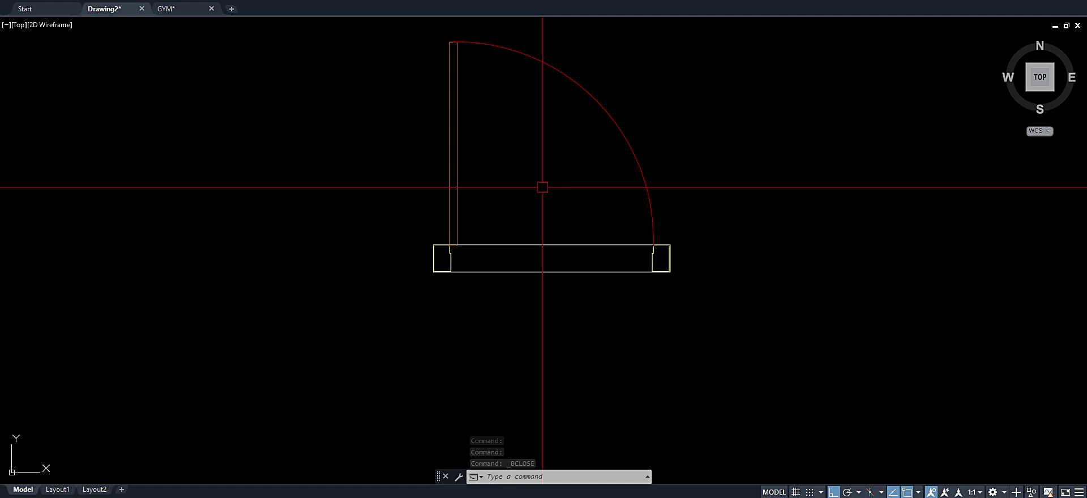
mouse_move(538, 184)
middle_down()
mouse_move(460, 188)
mouse_move(488, 161)
middle_up()
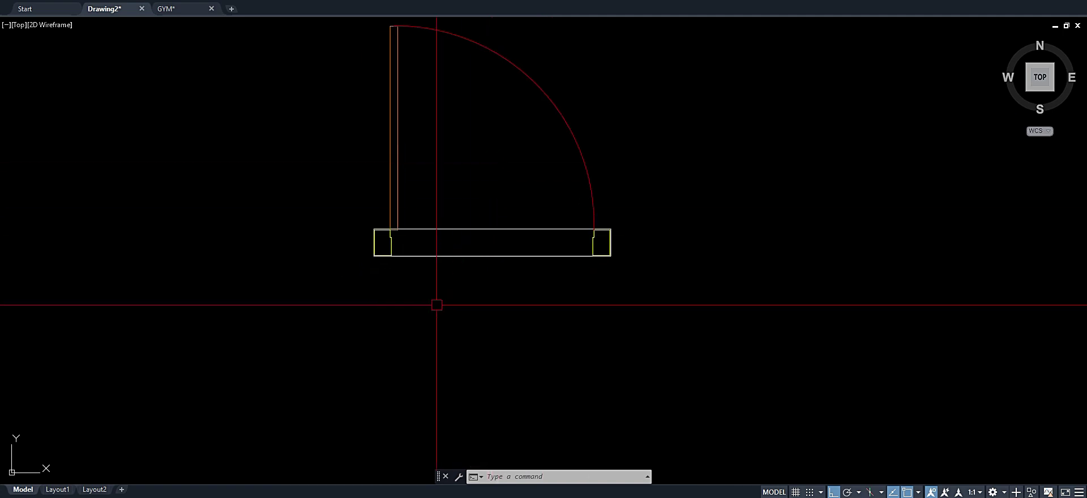
middle_drag(479, 318, 499, 283)
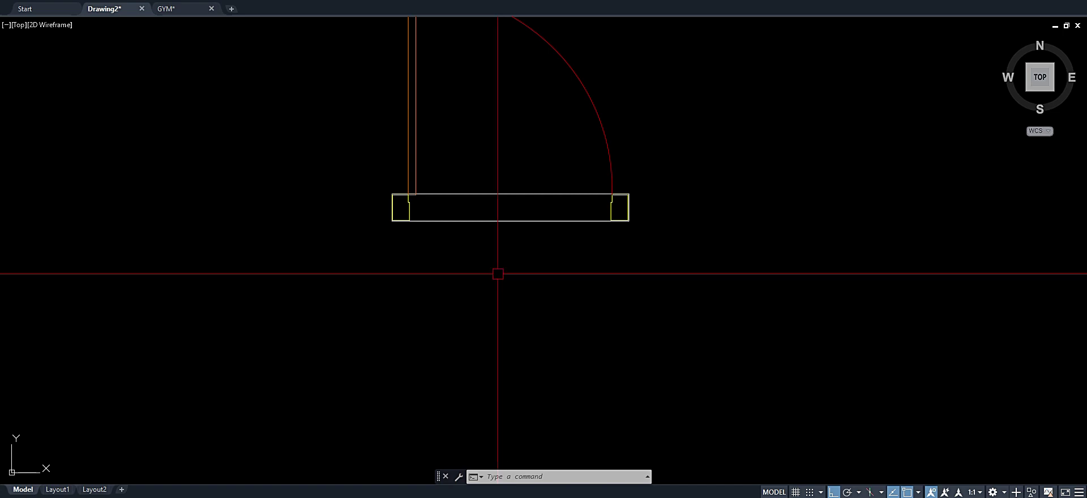
Draw the top wall line from the door rectangle's top-left corner far to the right.
key(Return)
scroll(420, 207, up, 5)
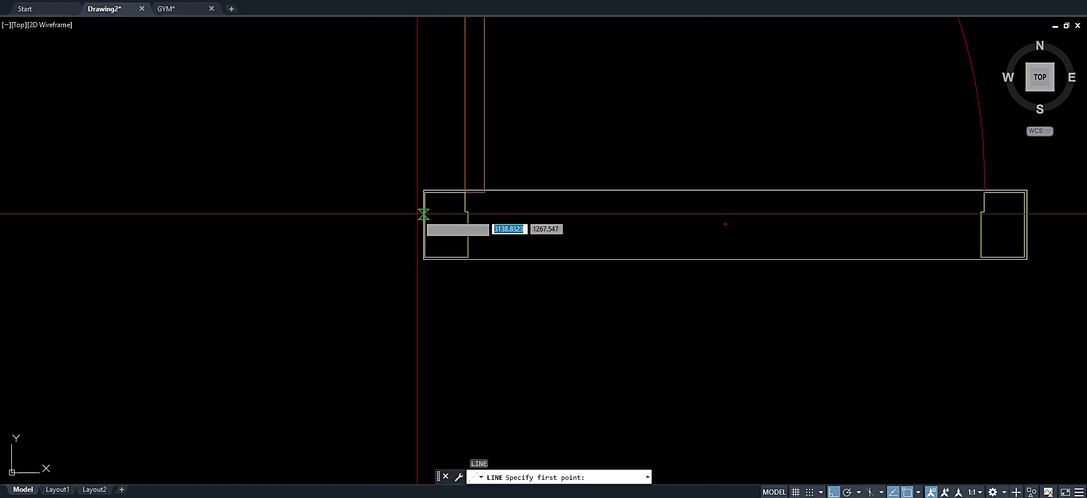
scroll(343, 206, up, 1)
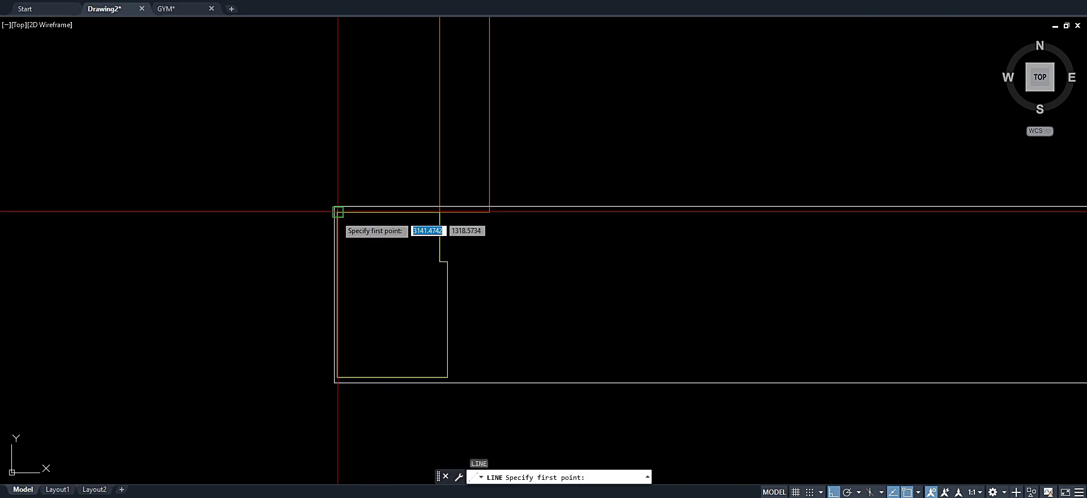
click(339, 207)
scroll(314, 227, down, 3)
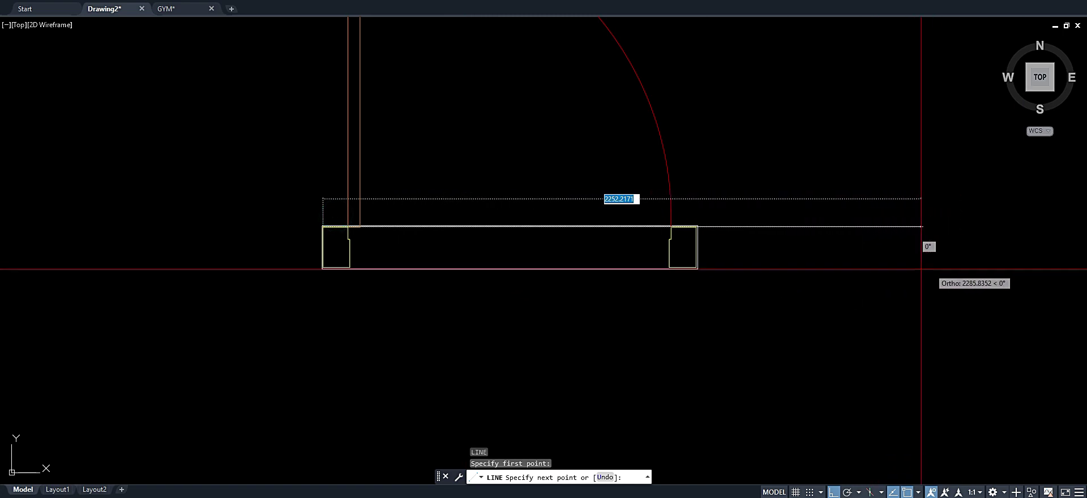
scroll(658, 240, down, 6)
click(825, 262)
key(Return)
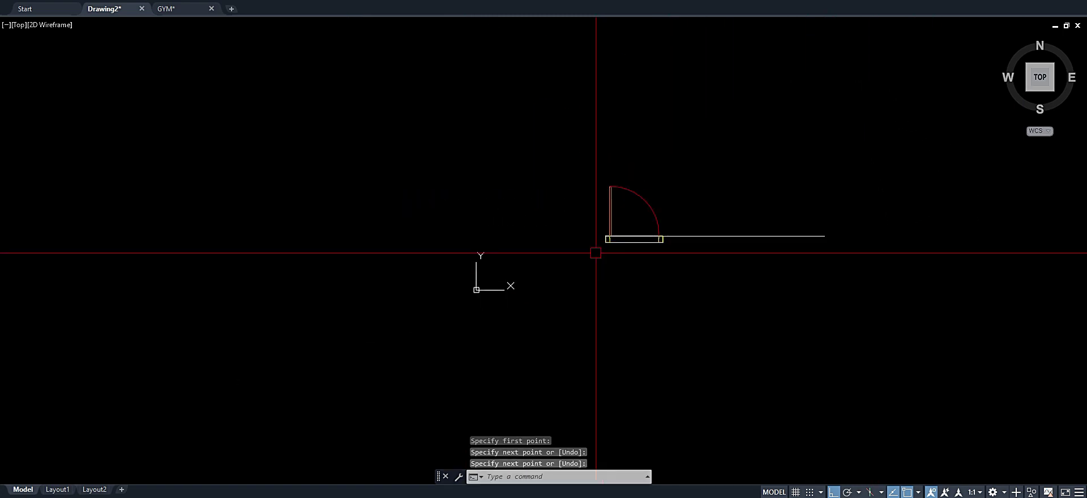
scroll(599, 250, up, 5)
Draw the second wall line rightward from the rectangle's bottom-left corner.
key(Return)
scroll(552, 159, up, 5)
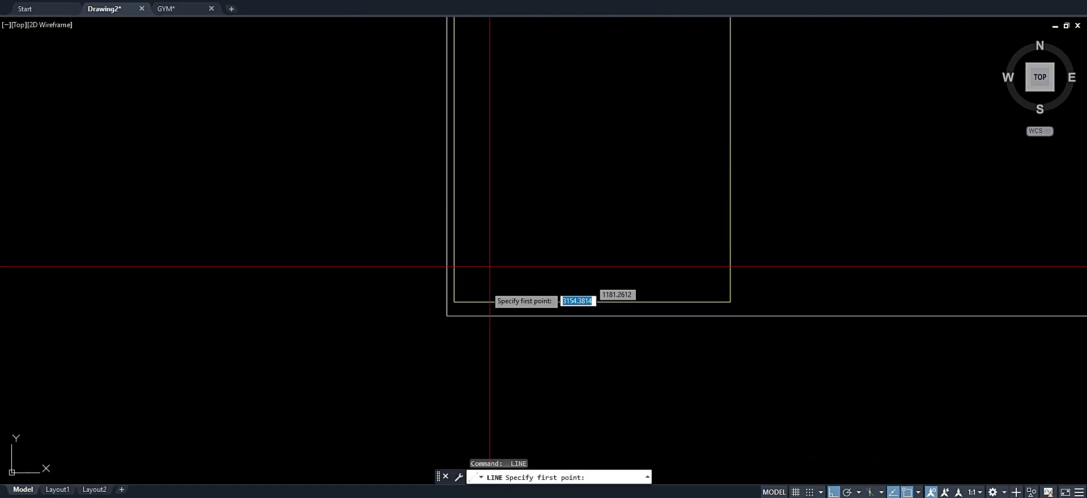
click(453, 301)
scroll(344, 258, down, 2)
scroll(345, 258, down, 2)
scroll(689, 267, down, 10)
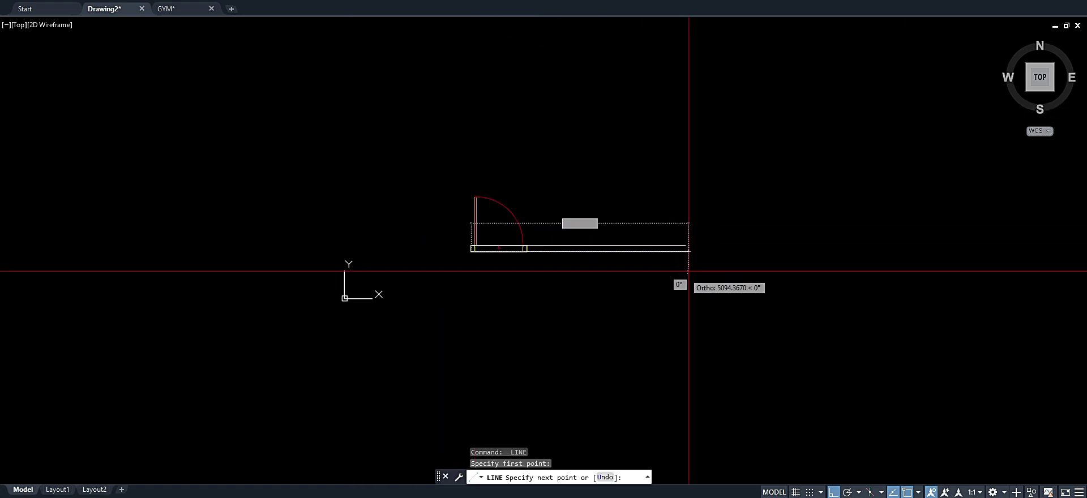
click(676, 266)
key(Return)
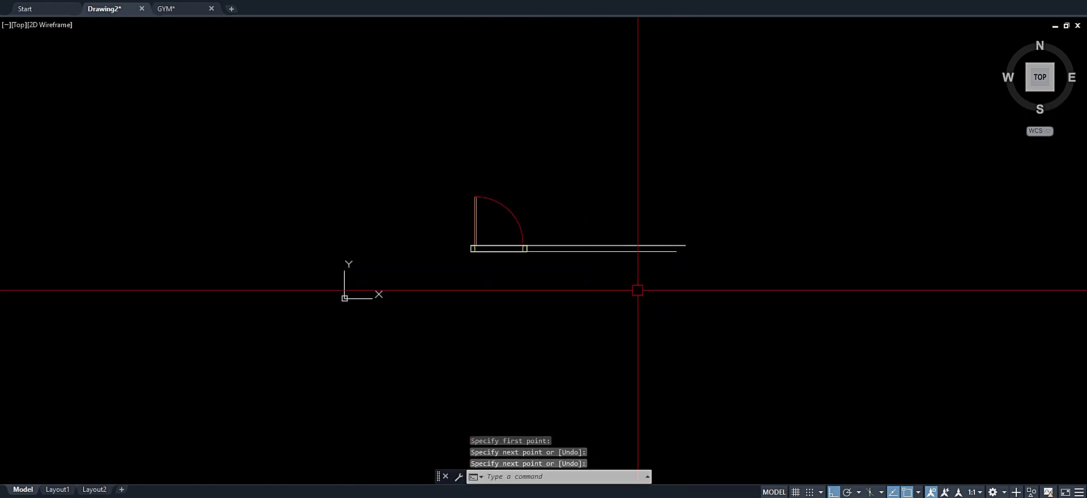
scroll(637, 291, up, 8)
Grip-stretch the bottom wall line to match the top one, then window-select both lines.
click(633, 232)
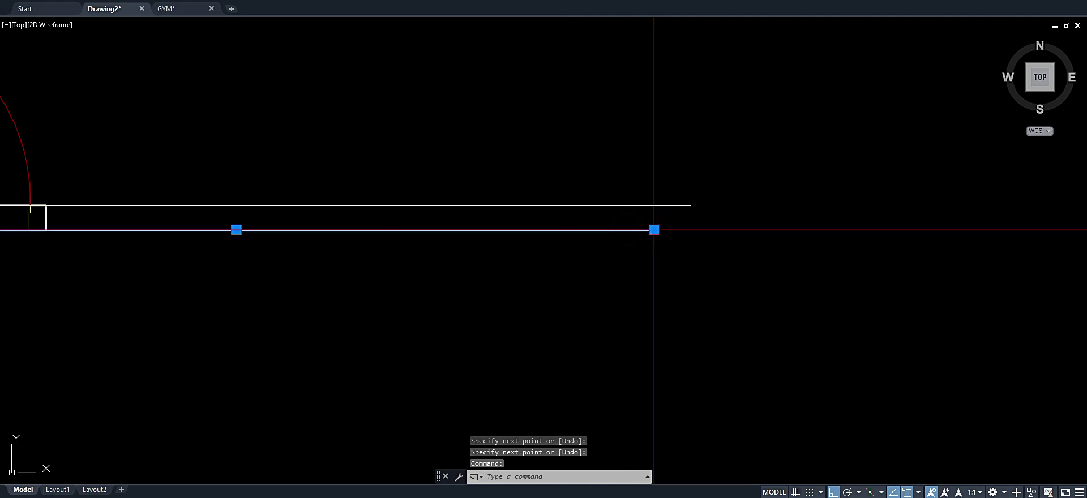
click(653, 230)
click(753, 208)
scroll(753, 208, down, 9)
scroll(650, 218, up, 6)
key(Escape)
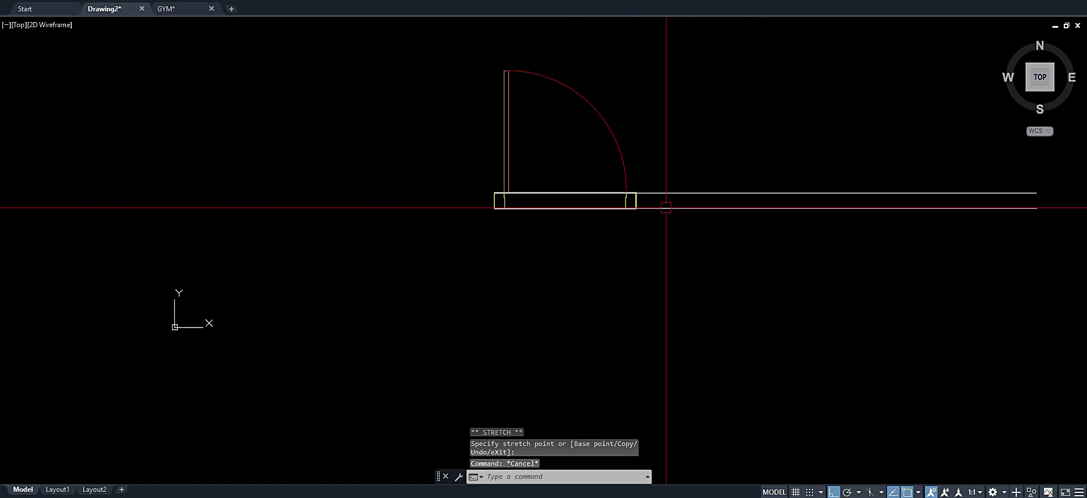
middle_drag(650, 206, 622, 272)
click(733, 299)
click(682, 227)
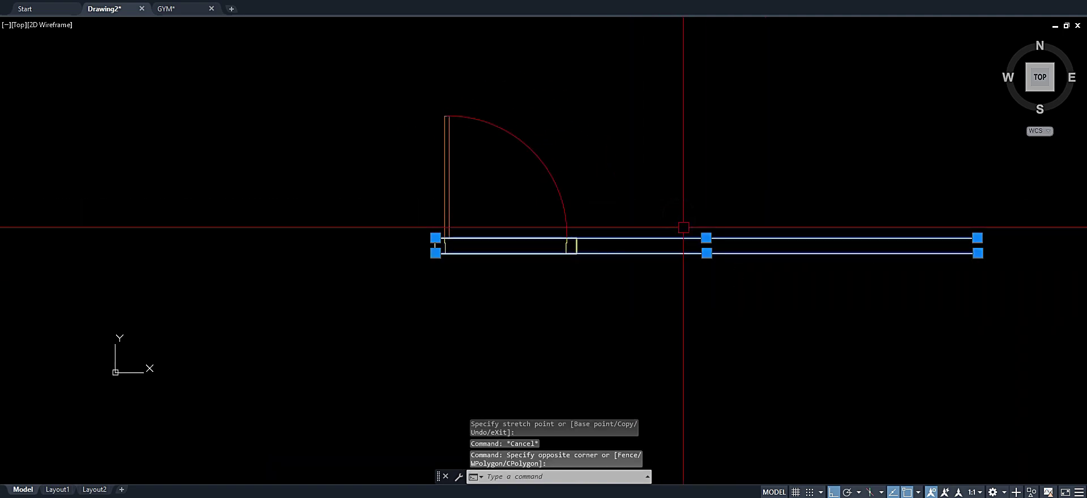
Begin moving the selected wall lines with M, then cancel and reframe the view.
text(m)
key(Return)
click(700, 271)
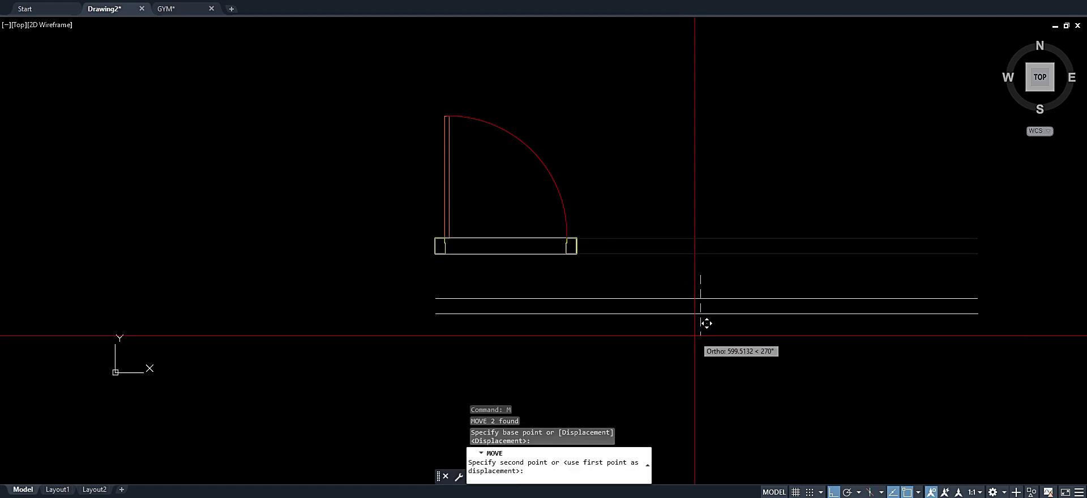
key(Escape)
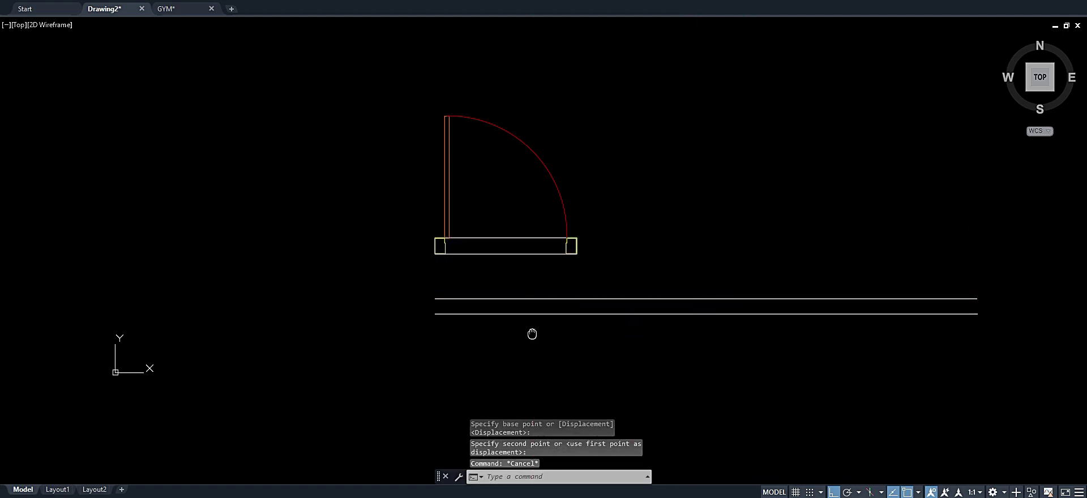
middle_drag(532, 333, 558, 309)
Reselect both wall lines with a window and start moving them from a base point.
click(767, 317)
click(694, 247)
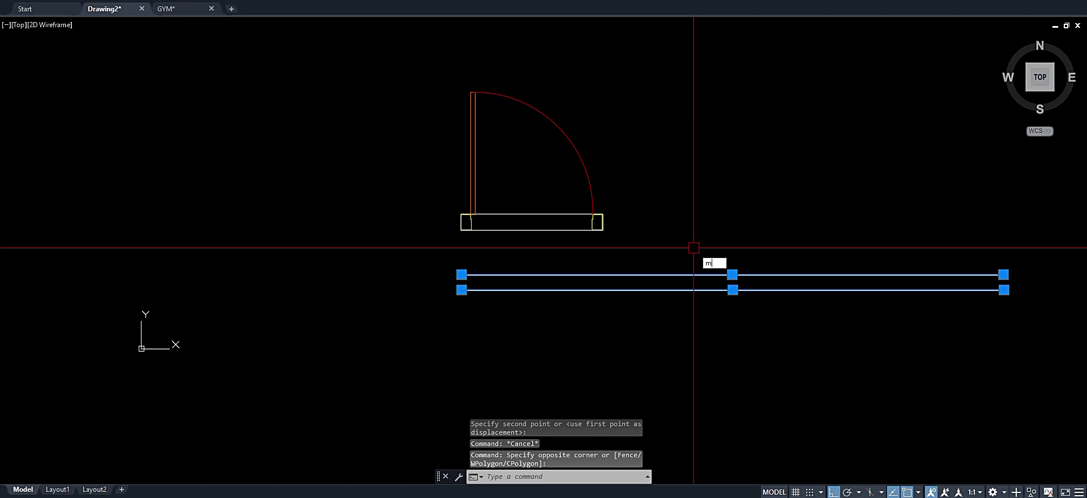
text(m)
key(Return)
click(772, 328)
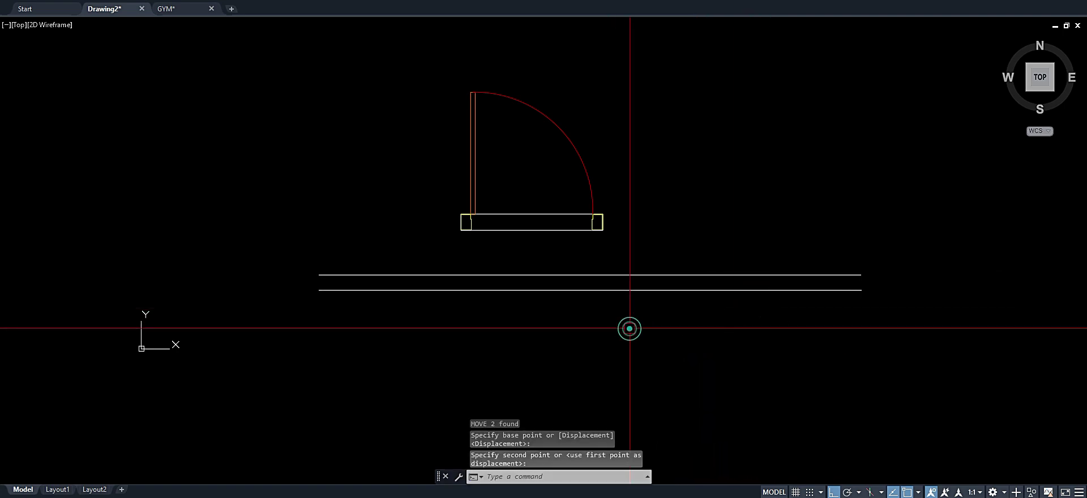
scroll(501, 235, up, 2)
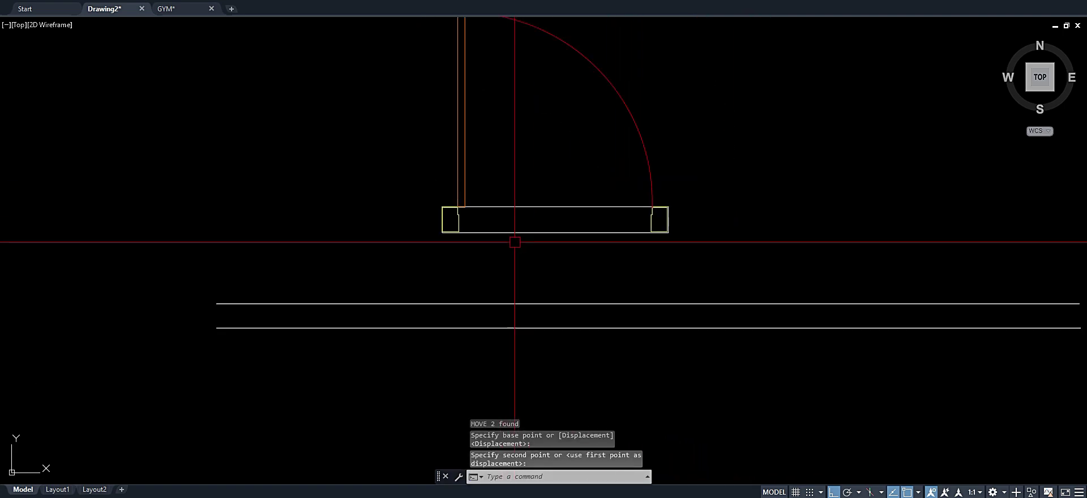
scroll(673, 233, up, 2)
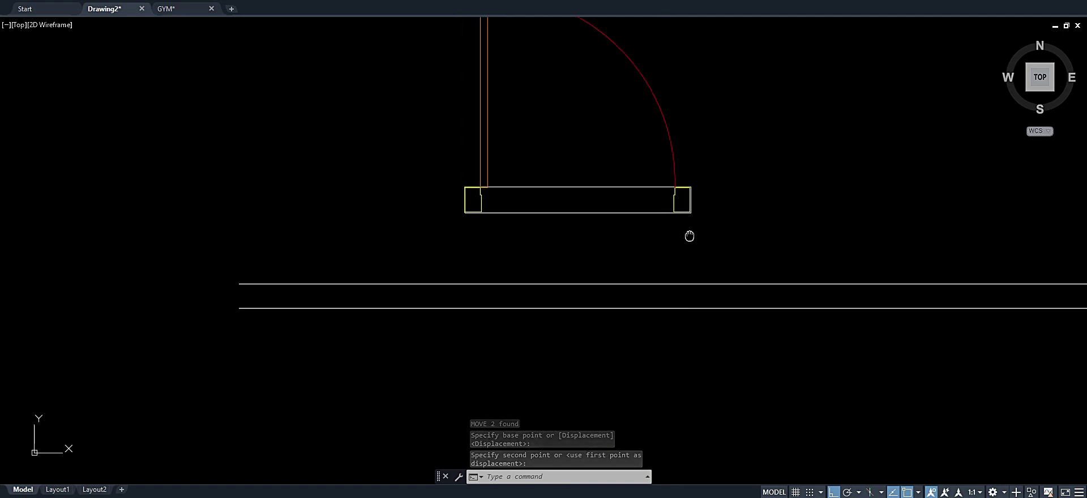
scroll(668, 233, down, 2)
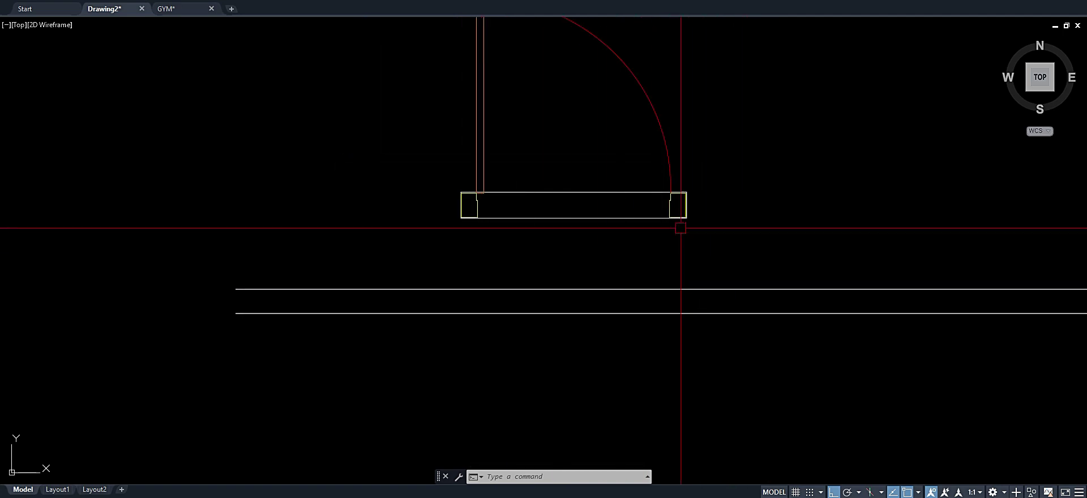
scroll(664, 220, up, 2)
Drop the wall lines, then move the door block so its frame corner snaps onto the wall corner.
click(652, 218)
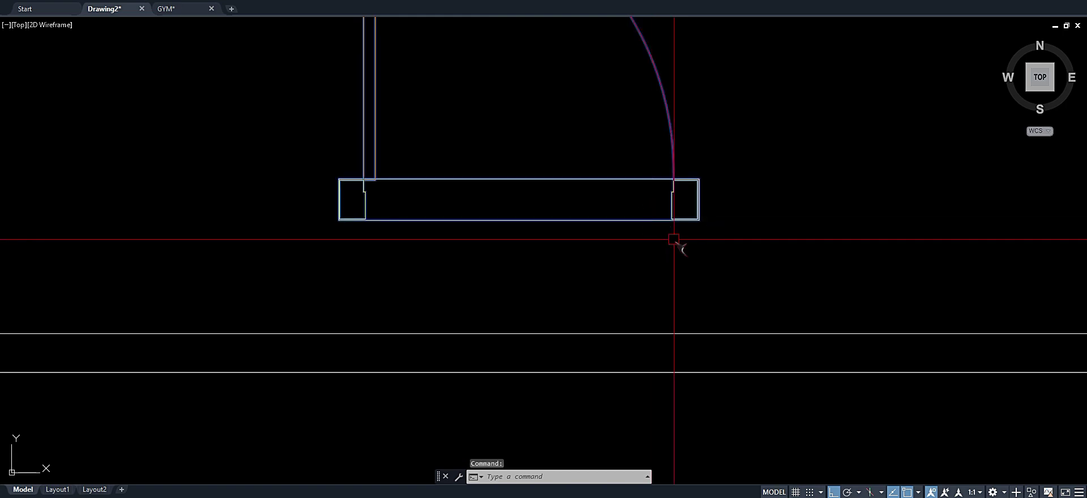
text(m)
key(Return)
scroll(708, 223, up, 3)
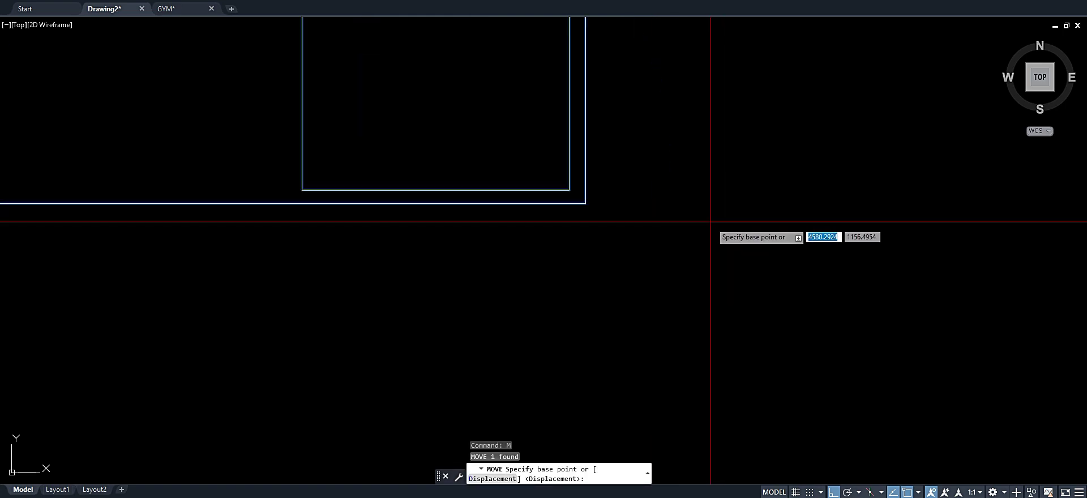
click(569, 190)
scroll(728, 116, up, 3)
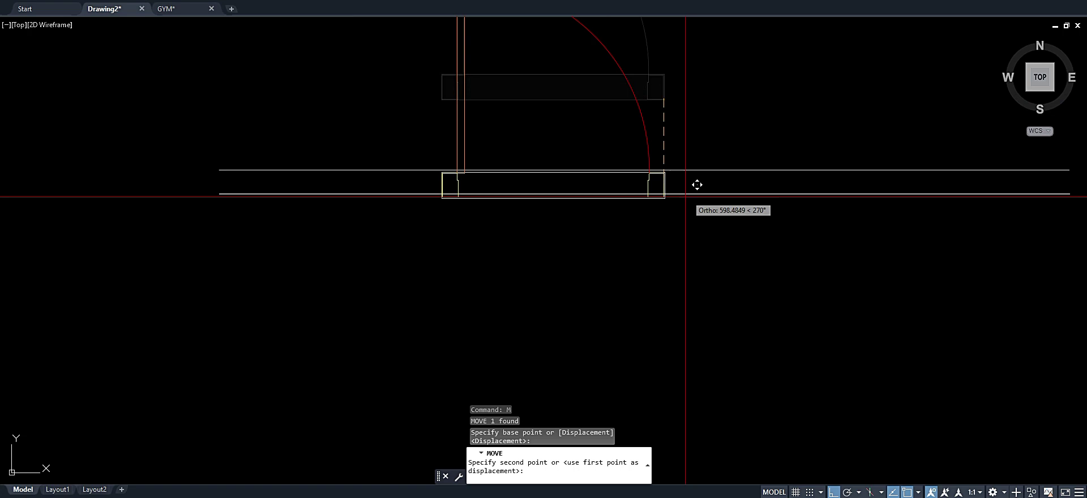
scroll(657, 181, up, 8)
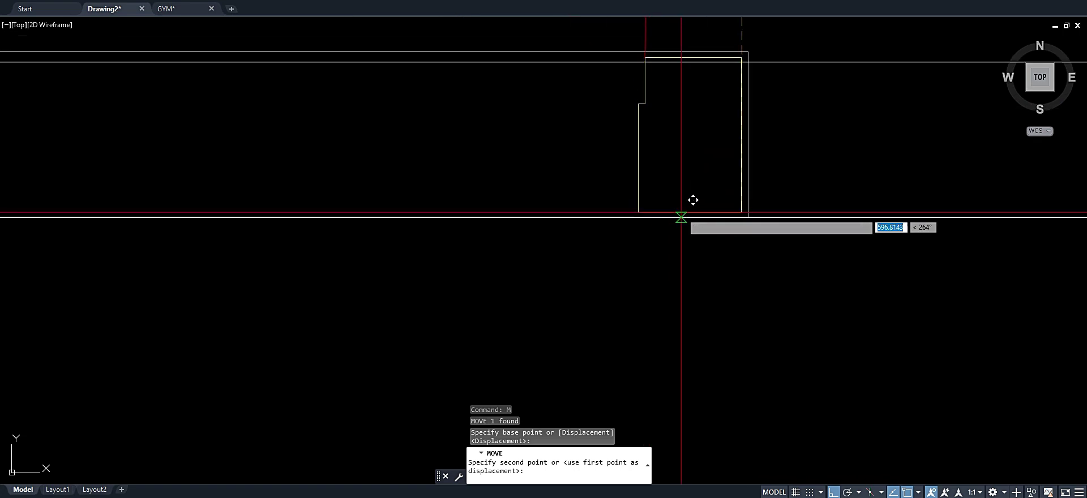
click(741, 218)
scroll(575, 161, down, 8)
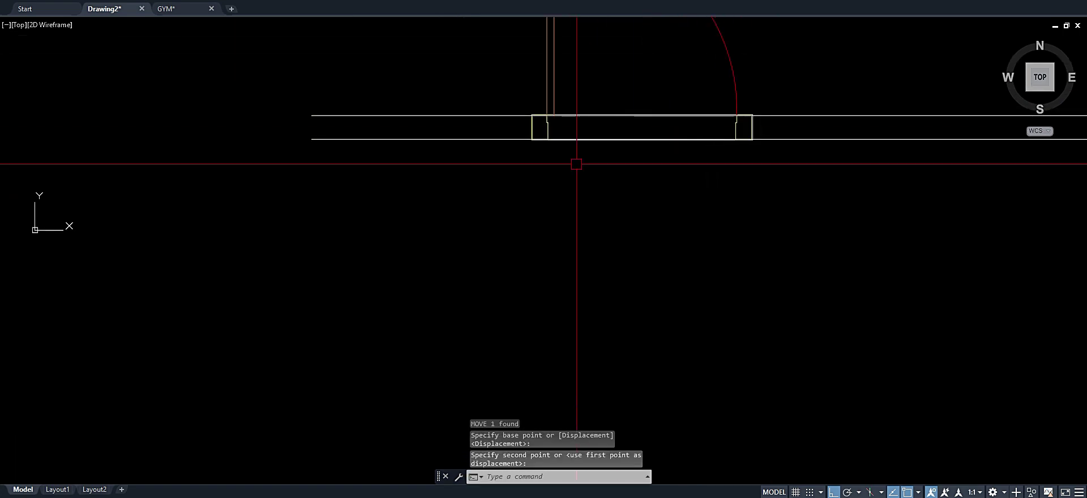
scroll(553, 146, up, 4)
Pan around the door and wall, select the door block, then clear the selection.
middle_drag(553, 146, 508, 194)
scroll(507, 194, down, 6)
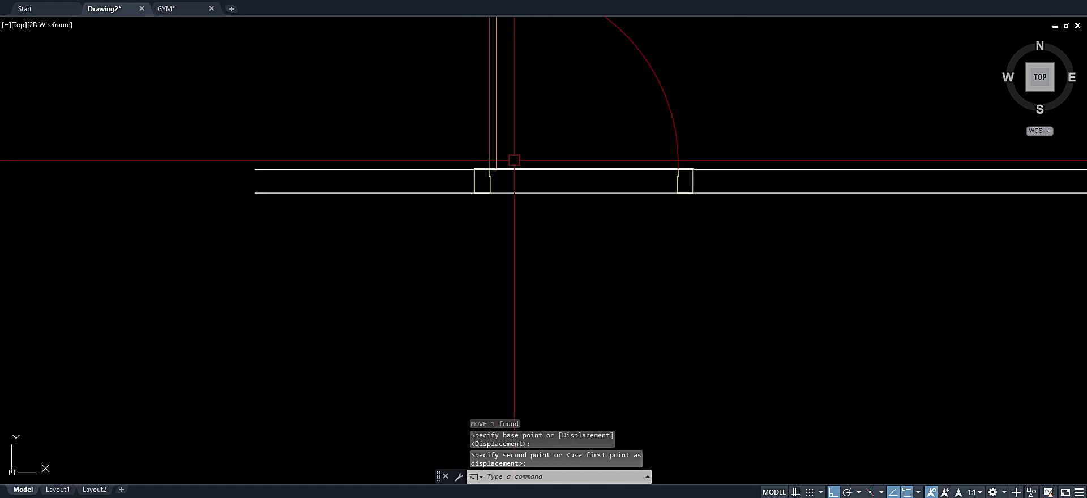
scroll(677, 143, up, 2)
scroll(662, 170, down, 3)
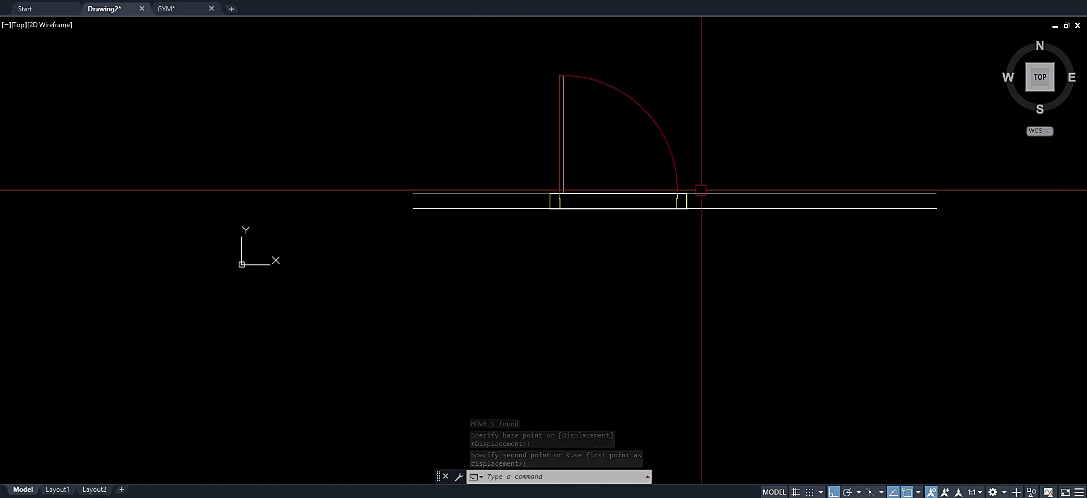
scroll(660, 151, up, 3)
click(747, 145)
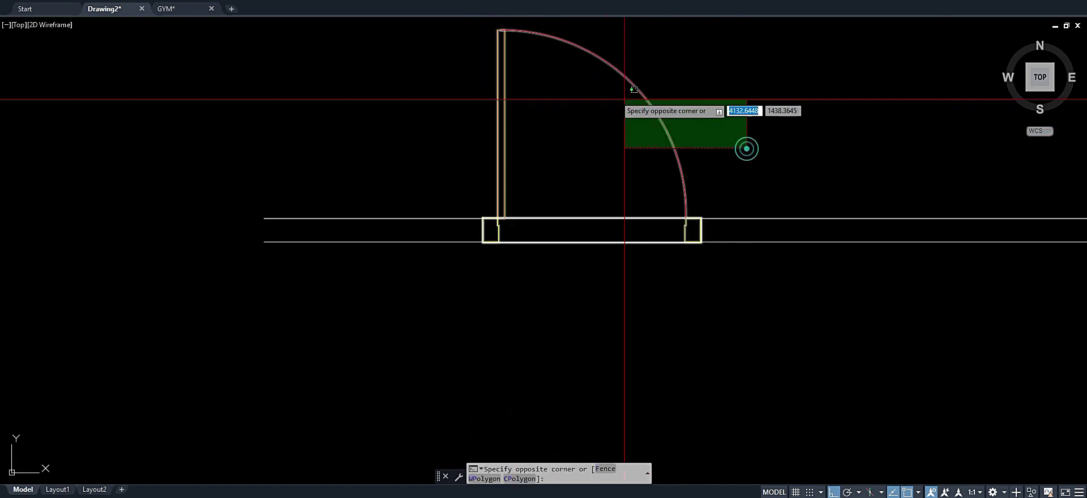
click(448, 60)
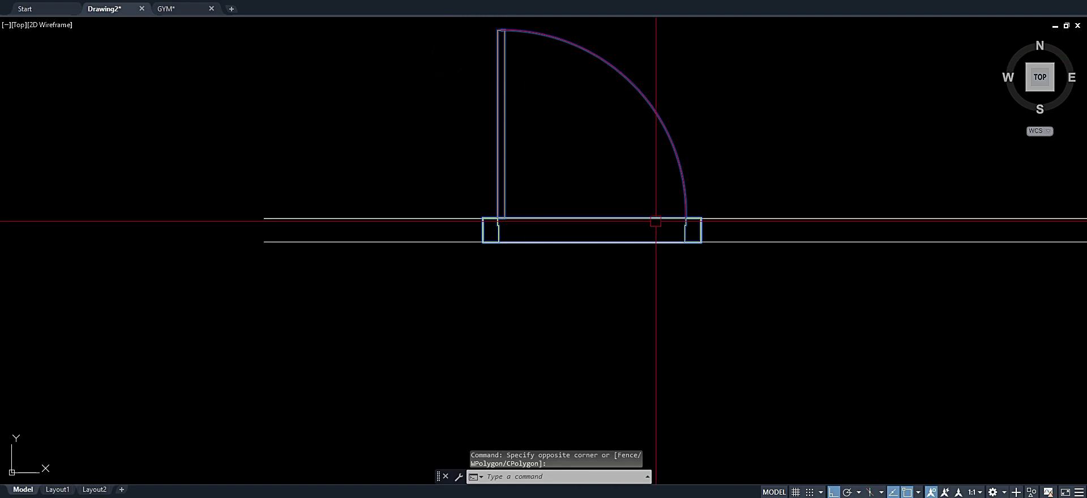
scroll(674, 192, up, 2)
middle_drag(670, 195, 663, 183)
scroll(694, 217, up, 4)
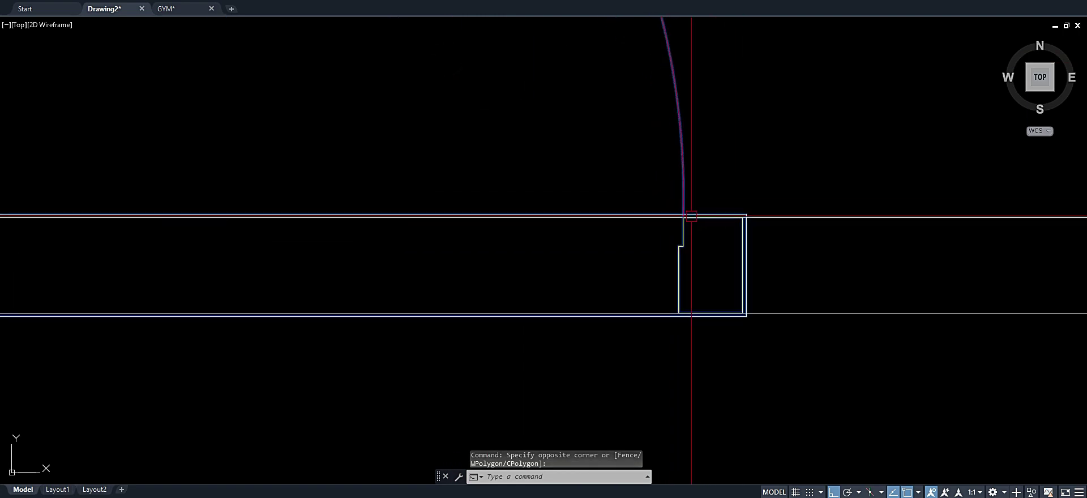
scroll(603, 164, down, 4)
key(Escape)
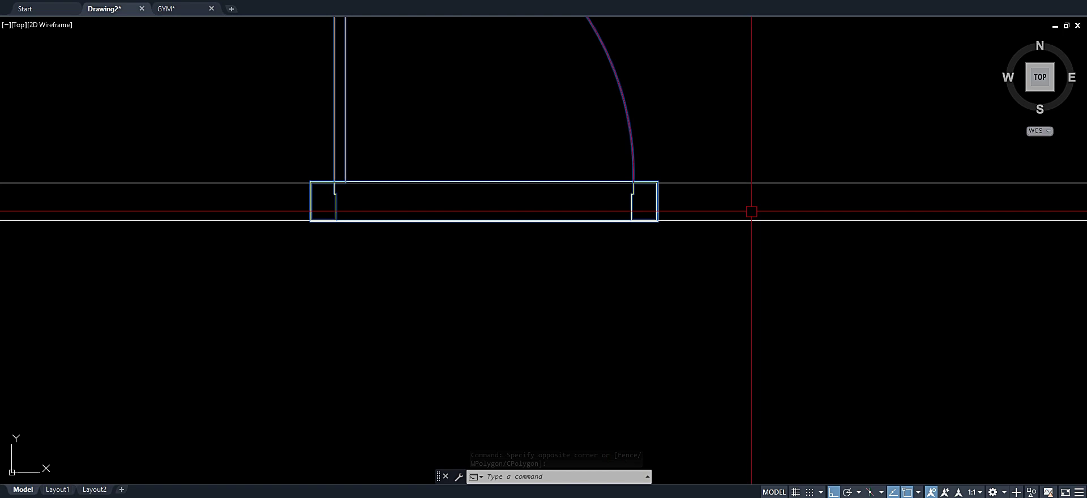
click(733, 155)
key(Escape)
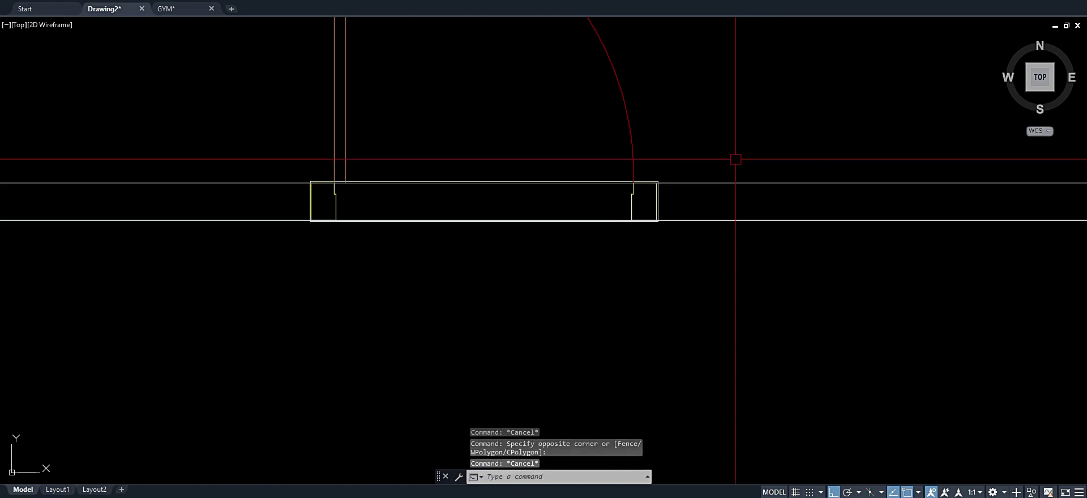
middle_drag(662, 158, 716, 252)
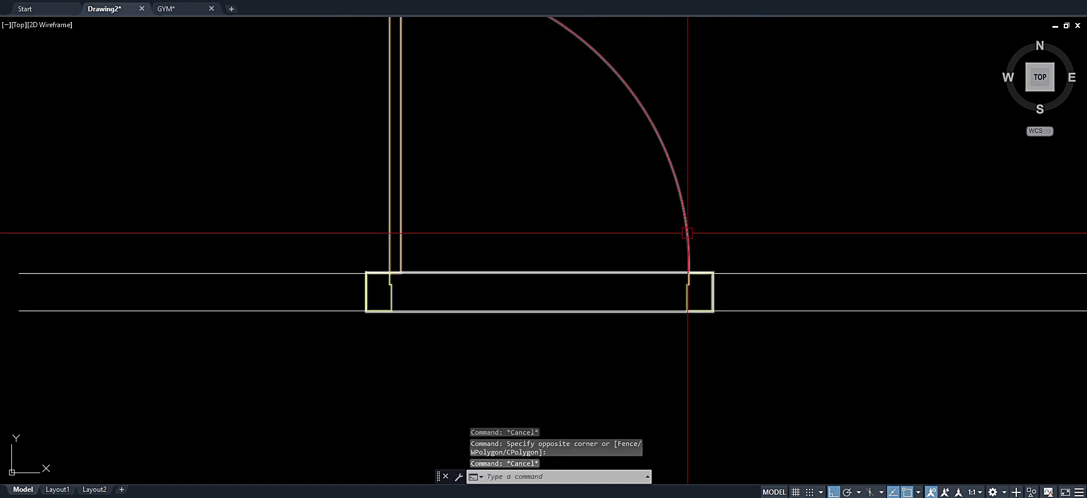
middle_drag(600, 168, 552, 223)
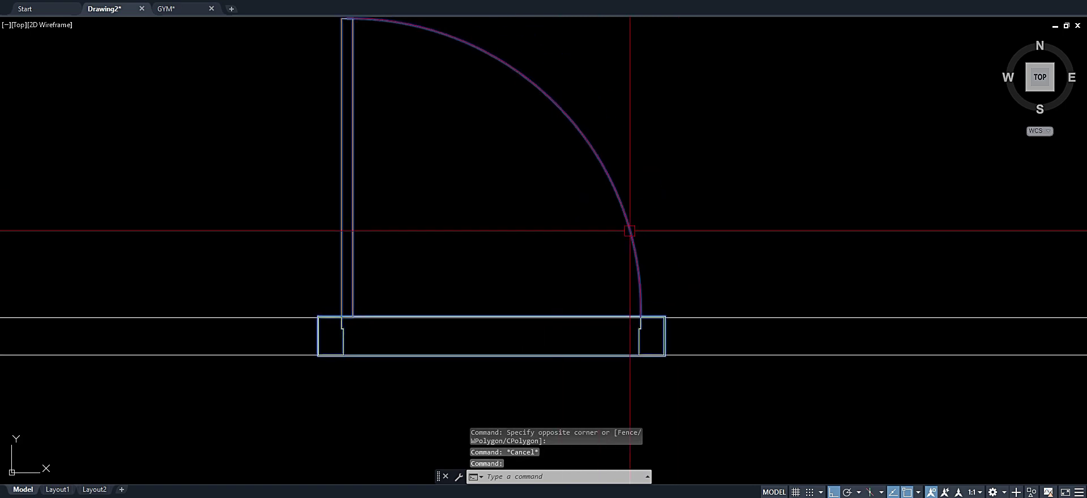
Apply Draw Order > Bring to Front to the door block so its wipeout covers the wall lines.
click(630, 231)
right_click(630, 231)
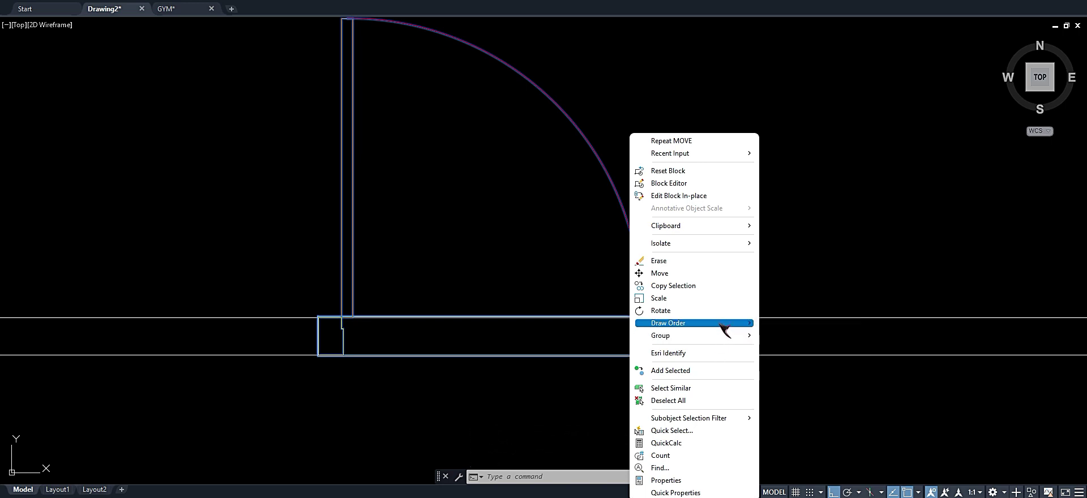
mouse_move(746, 327)
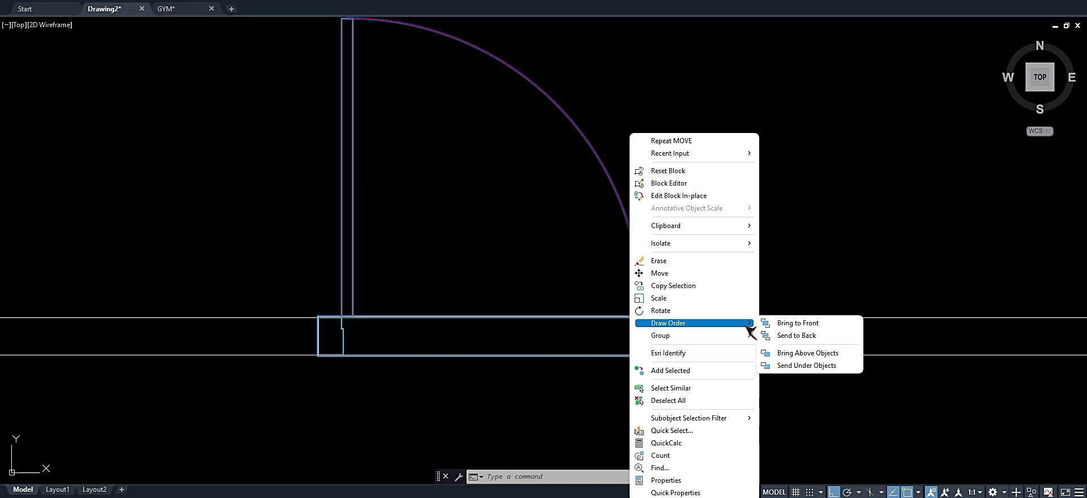
click(797, 323)
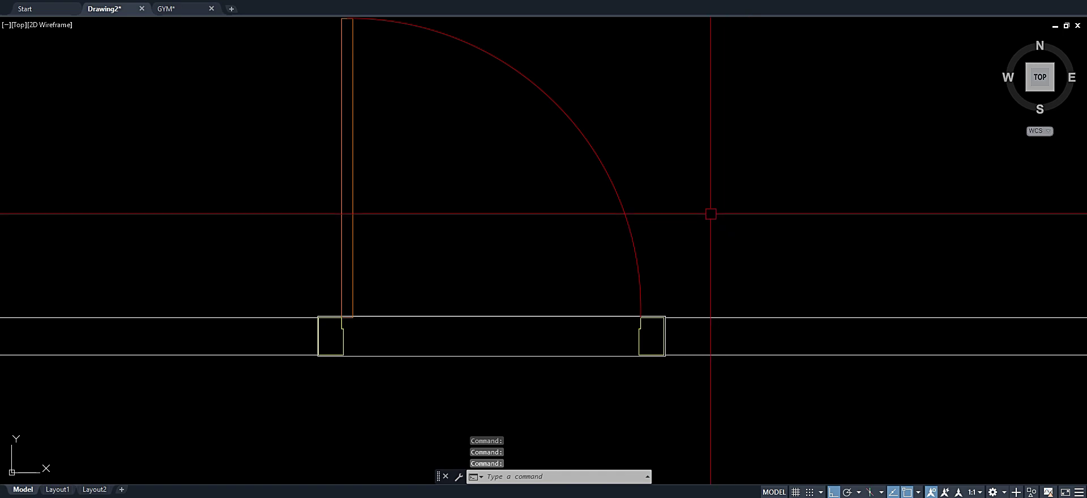
Switch to the GYM drawing and open its Plot dialog with Ctrl+P.
middle_drag(698, 198, 747, 225)
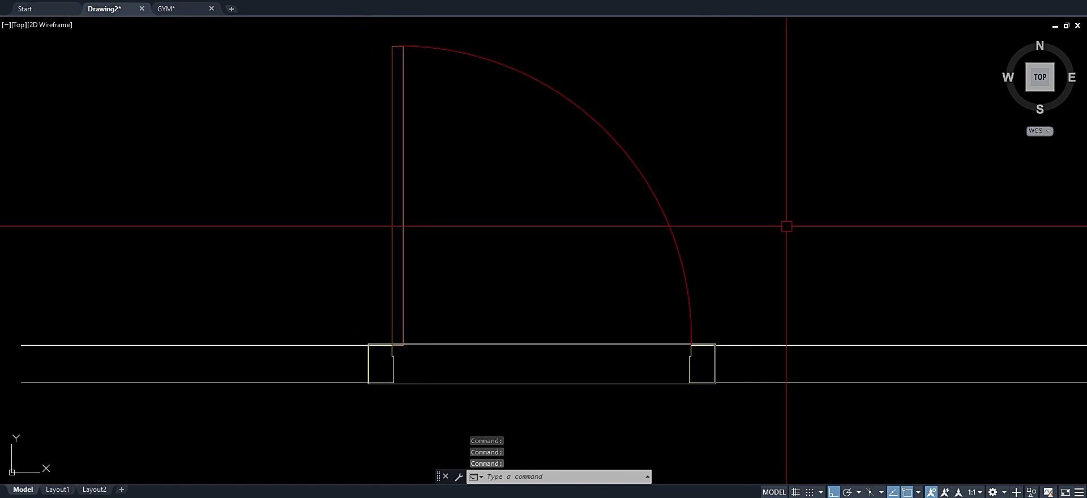
key(ctrl+Tab)
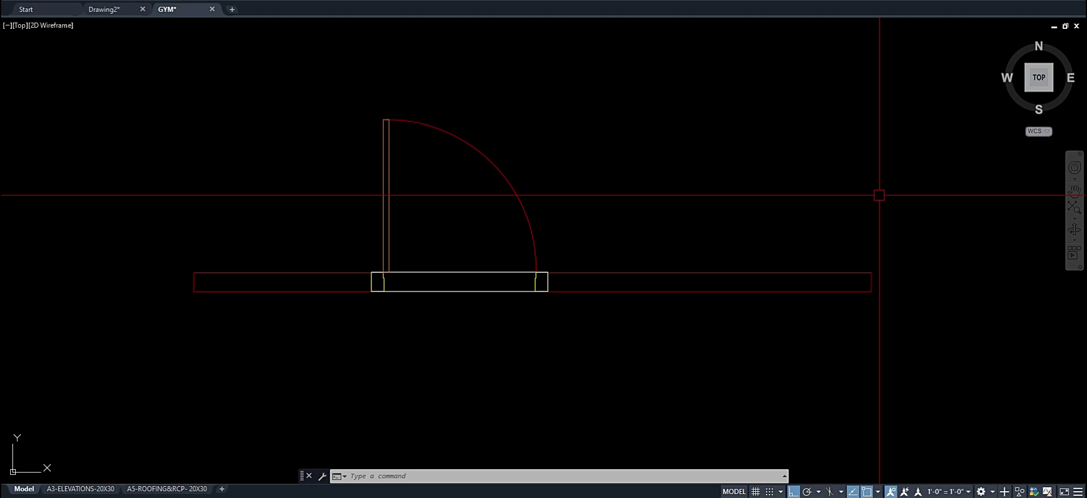
key(ctrl+p)
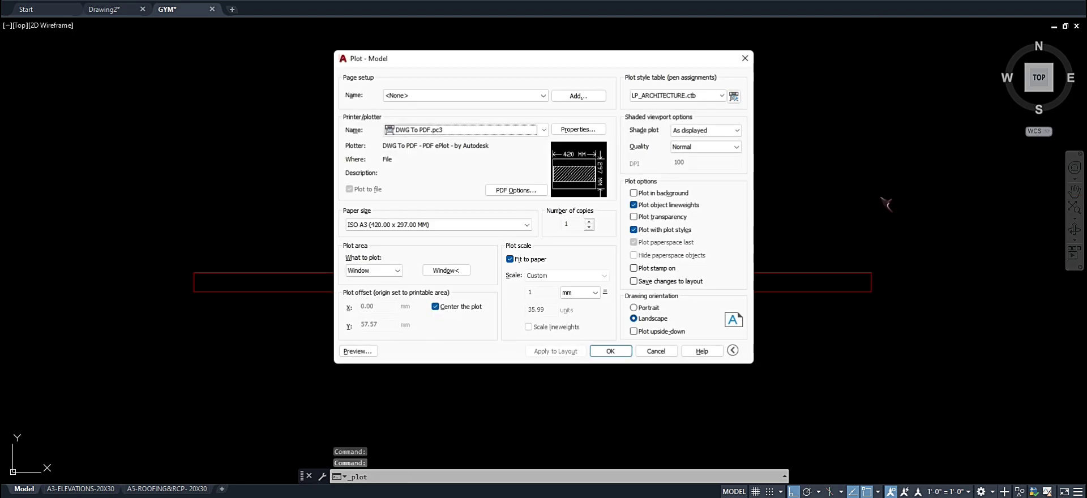
Set the plot area to a window around the door and preview the PDF.
click(451, 271)
click(818, 388)
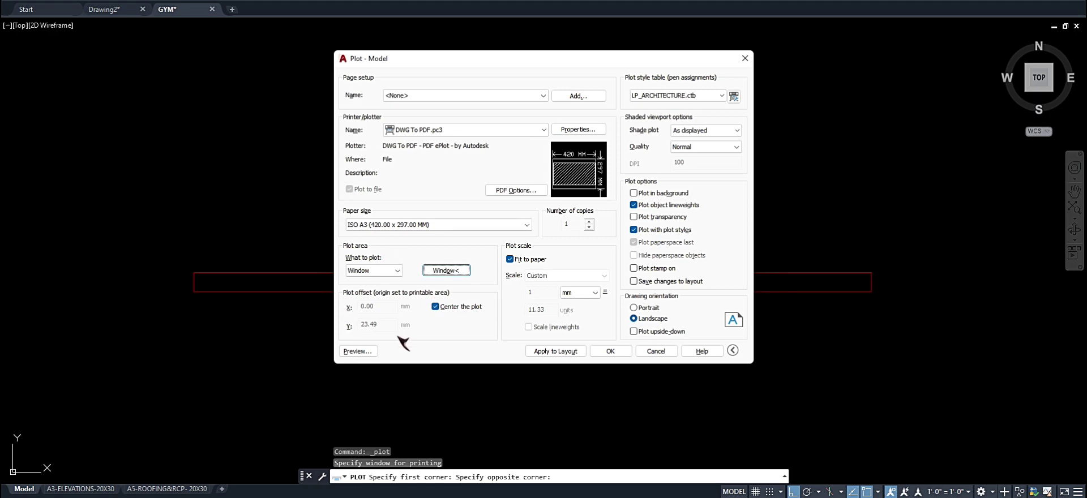
click(367, 355)
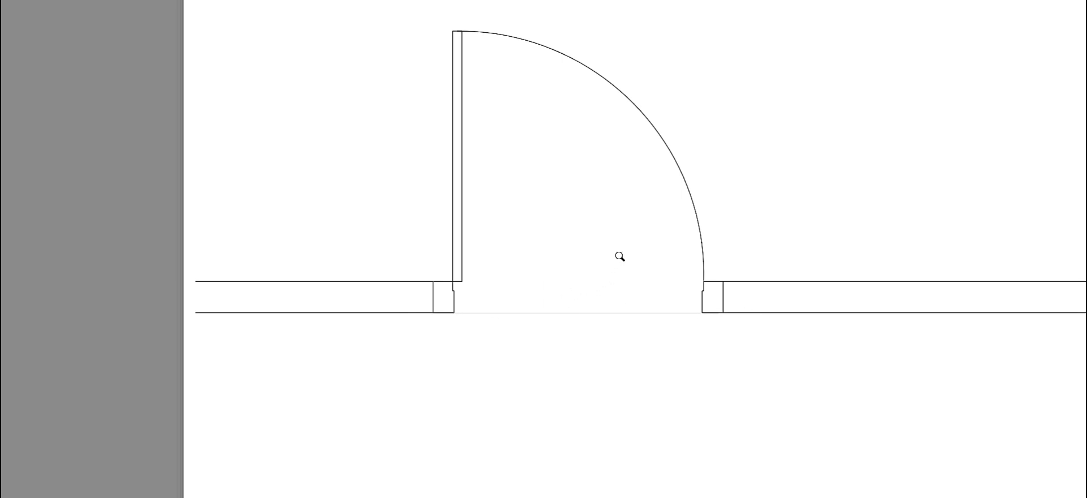
Zoom the plot preview to fit the whole A3 sheet.
key(ctrl+0)
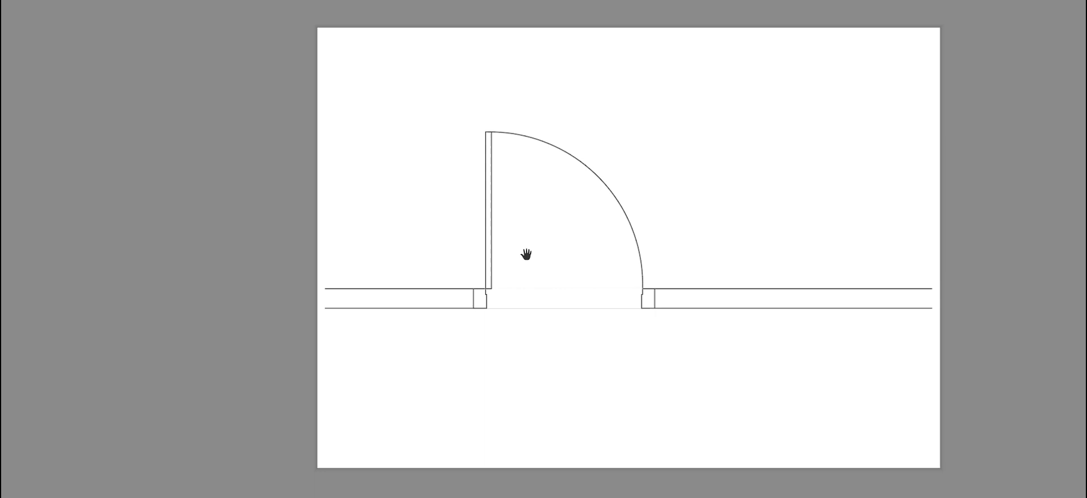